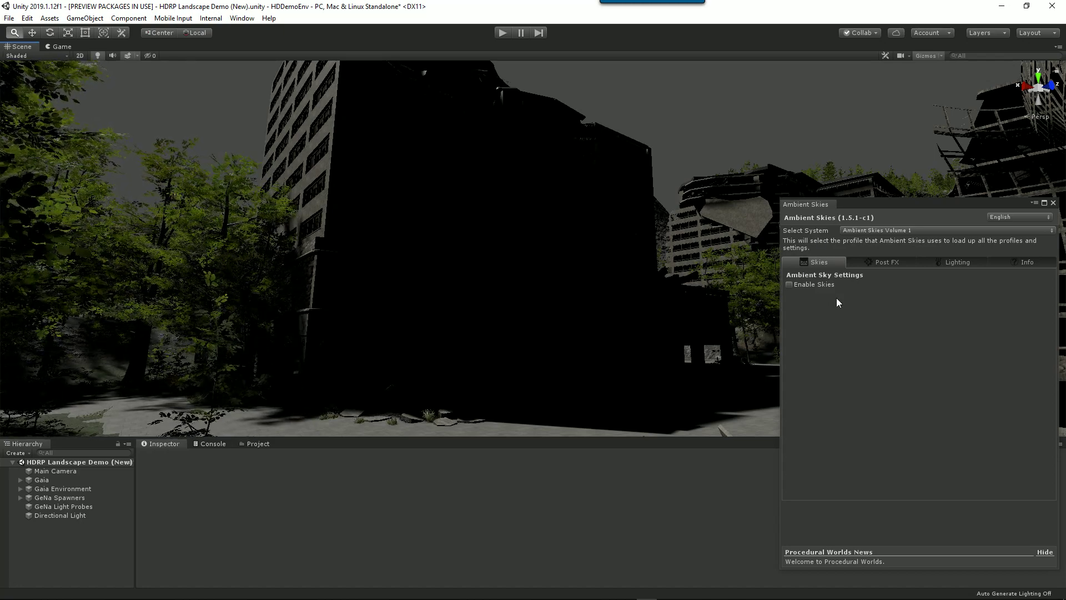
- Enable Ambient Skies, expand Global Settings and bring up the System Type choices
{"action": "left_click", "coordinate": [789, 285]}
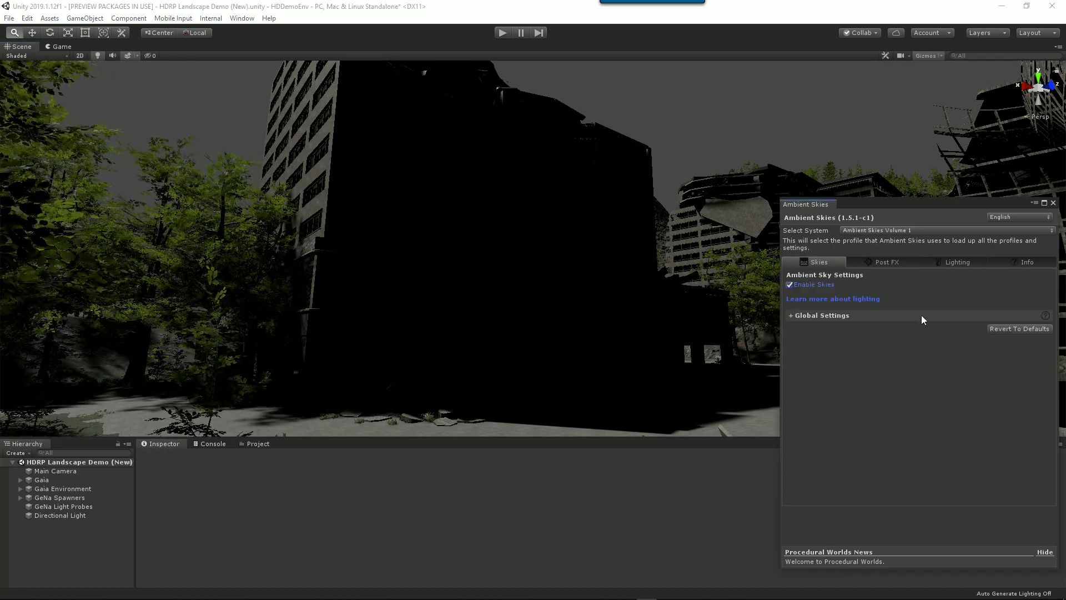
{"action": "left_click", "coordinate": [790, 316]}
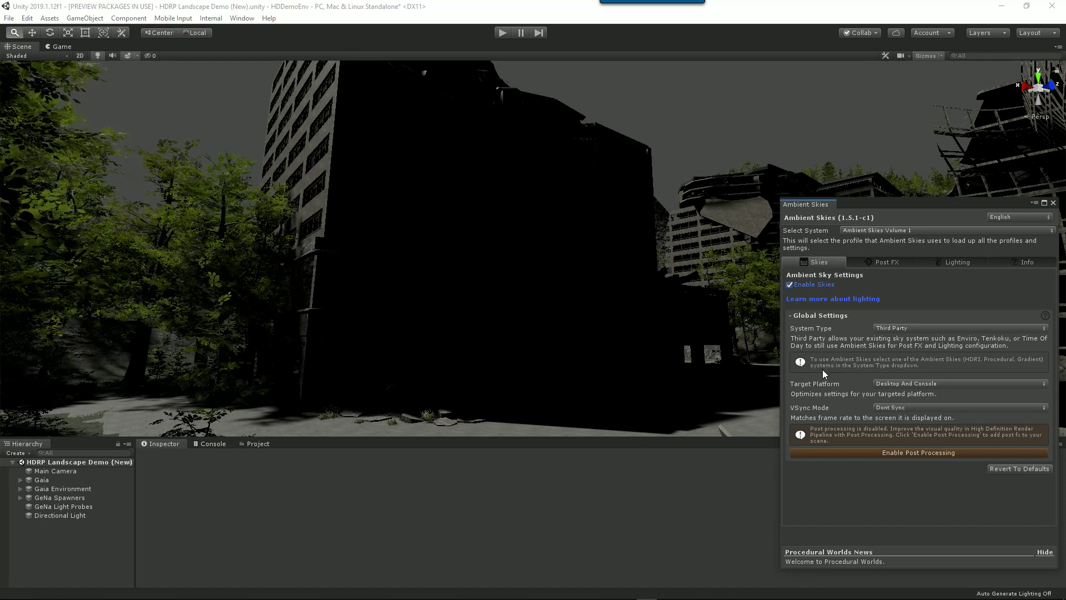
{"action": "left_click", "coordinate": [896, 330]}
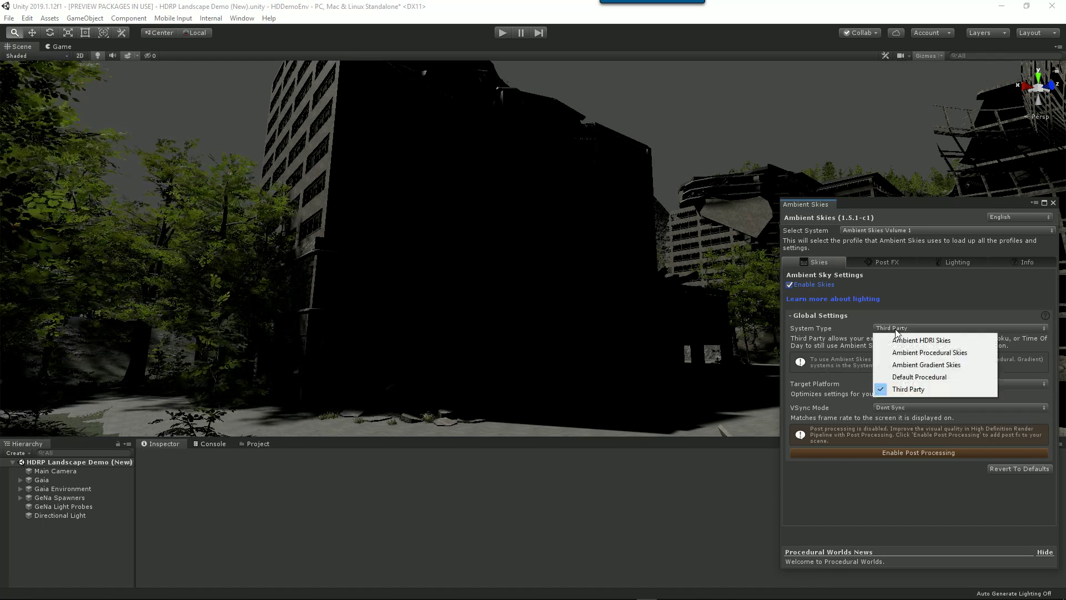
- Set System Type to Ambient HDRI Skies and turn the camera toward the ruined building
{"action": "left_click", "coordinate": [950, 341]}
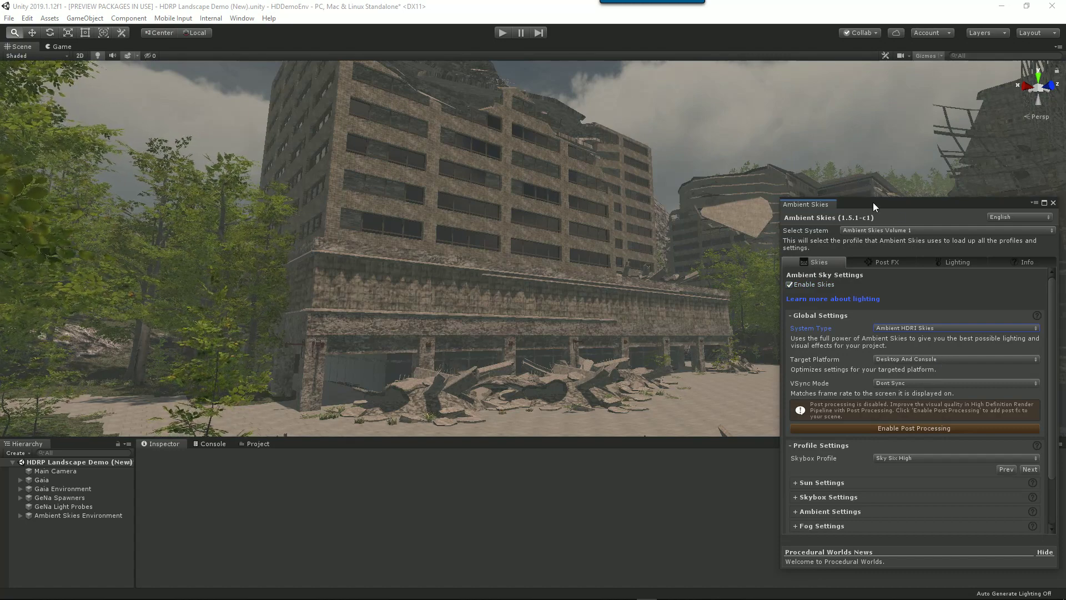
{"action": "left_click_drag", "start_coordinate": [873, 207], "coordinate": [878, 213]}
{"action": "right_click_drag", "start_coordinate": [639, 277], "coordinate": [560, 293]}
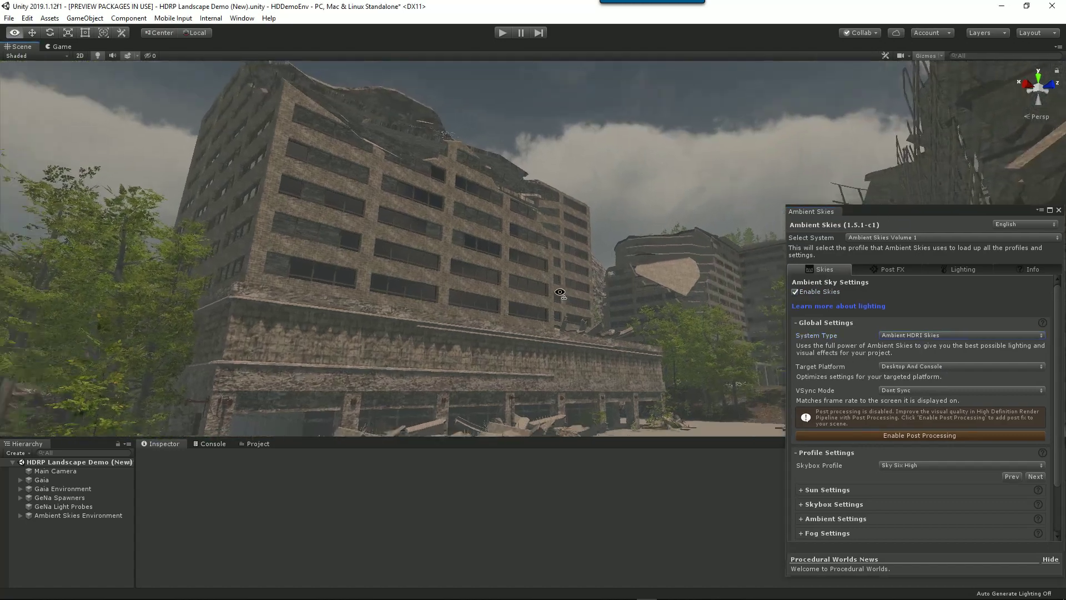
{"action": "scroll", "coordinate": [513, 432], "scroll_direction": "up", "scroll_amount": 3}
- Enlarge the Scene view and zoom the camera in on the ruined apartment block
{"action": "left_click_drag", "start_coordinate": [515, 437], "coordinate": [515, 465]}
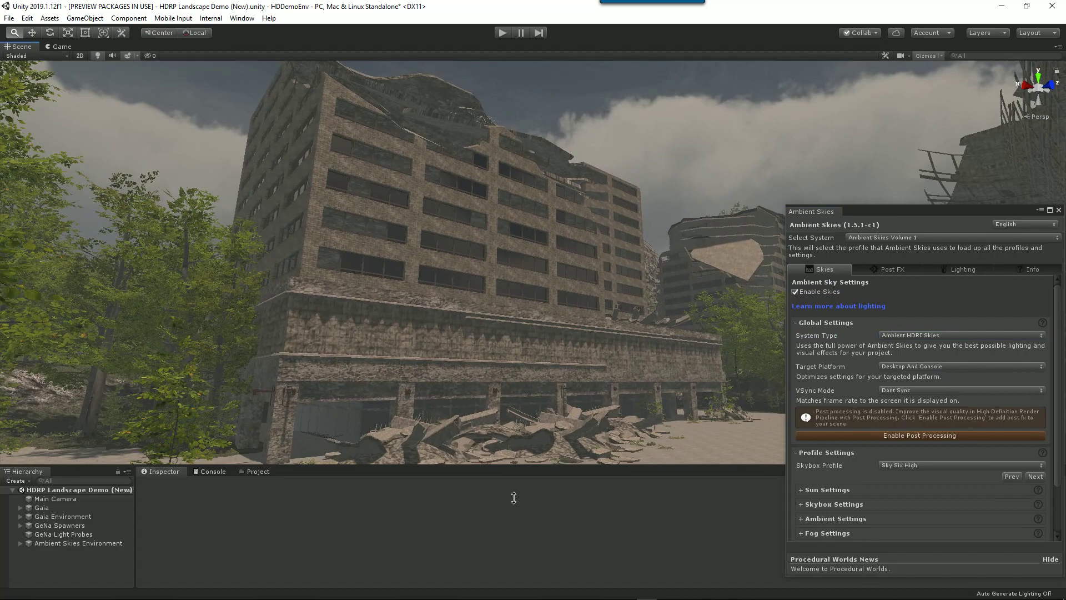
{"action": "right_click_drag", "start_coordinate": [481, 381], "coordinate": [448, 400]}
{"action": "scroll", "coordinate": [448, 401], "scroll_direction": "up", "scroll_amount": 2}
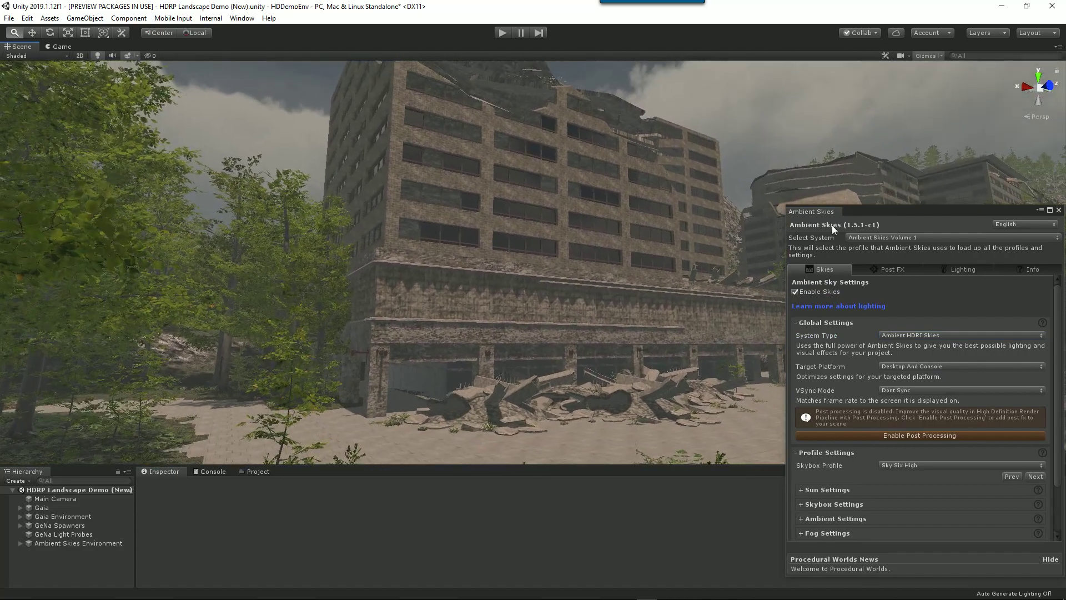
{"action": "left_click_drag", "start_coordinate": [868, 213], "coordinate": [853, 196]}
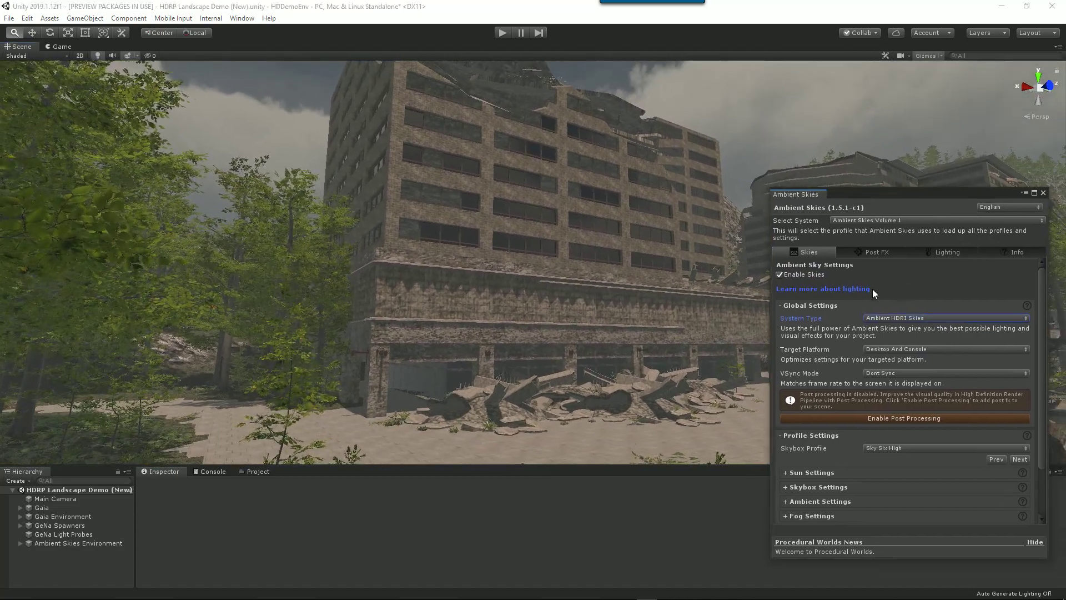
{"action": "right_click_drag", "start_coordinate": [575, 314], "coordinate": [587, 310]}
{"action": "scroll", "coordinate": [587, 309], "scroll_direction": "up", "scroll_amount": 1}
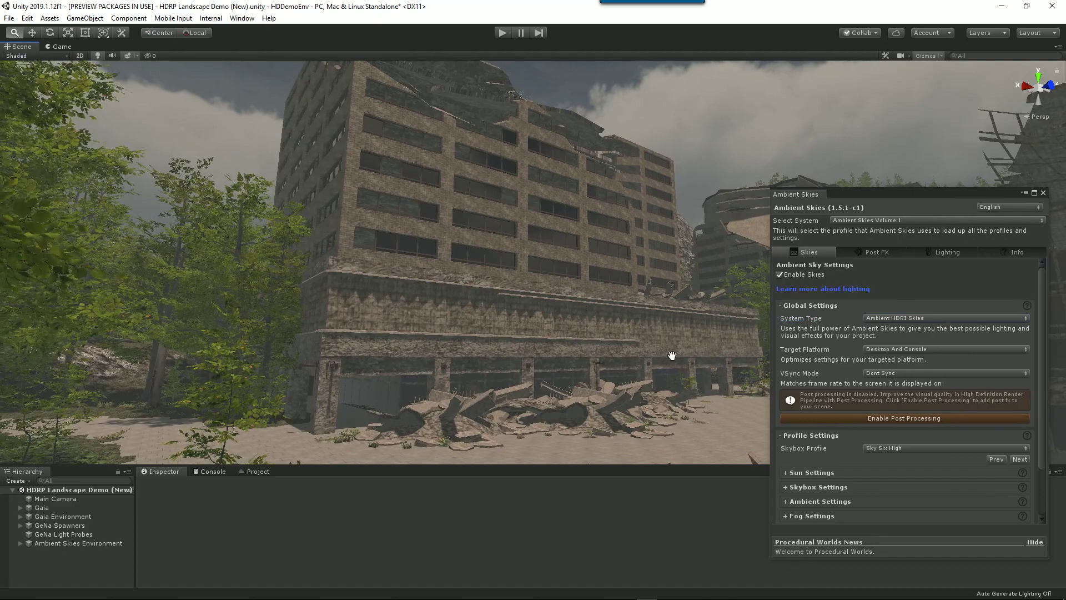
- Enable post processing, tilt the view toward the ground, and collapse Global Settings
{"action": "left_click", "coordinate": [902, 419]}
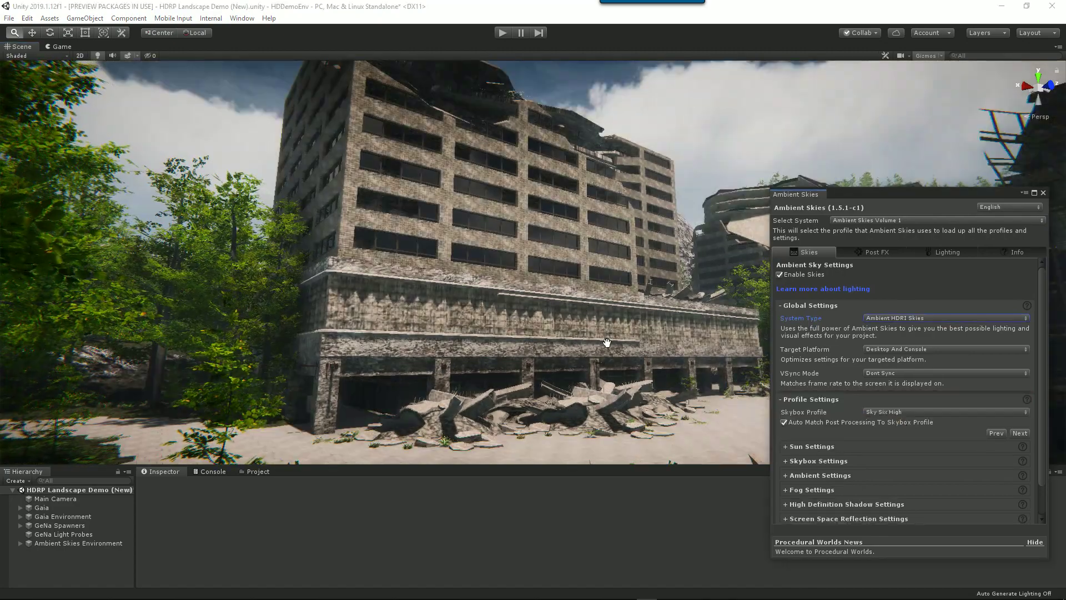
{"action": "right_click_drag", "start_coordinate": [607, 343], "coordinate": [538, 371]}
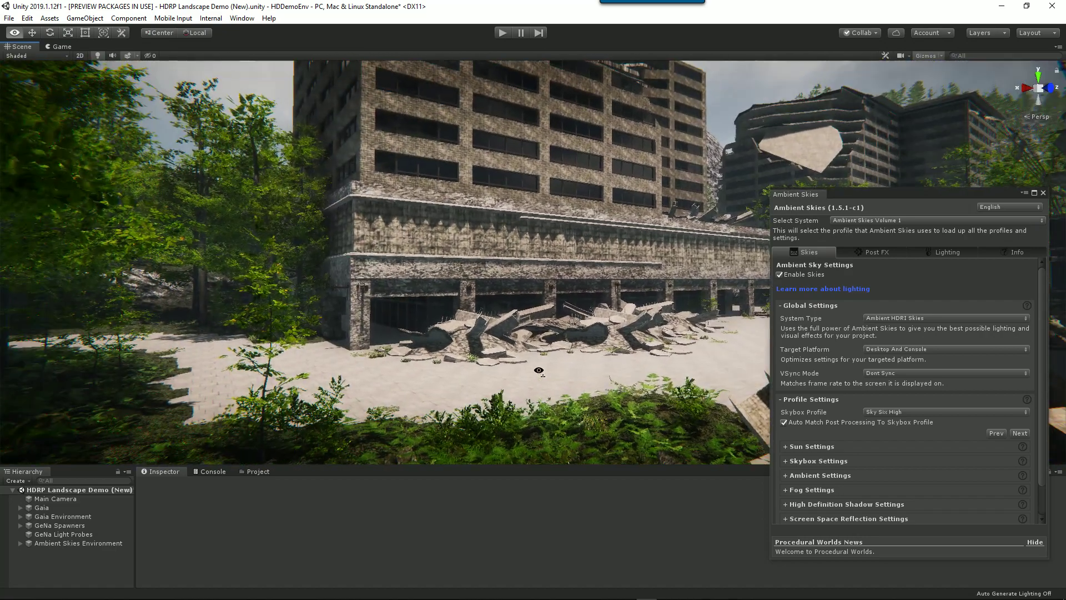
{"action": "scroll", "coordinate": [541, 366], "scroll_direction": "up", "scroll_amount": 1}
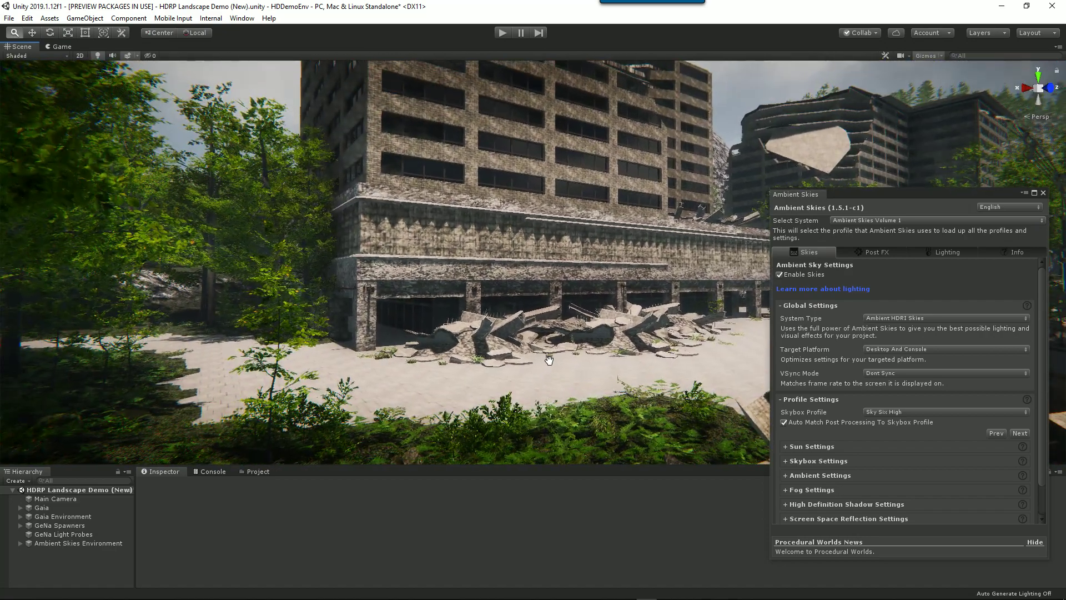
{"action": "left_click", "coordinate": [783, 306]}
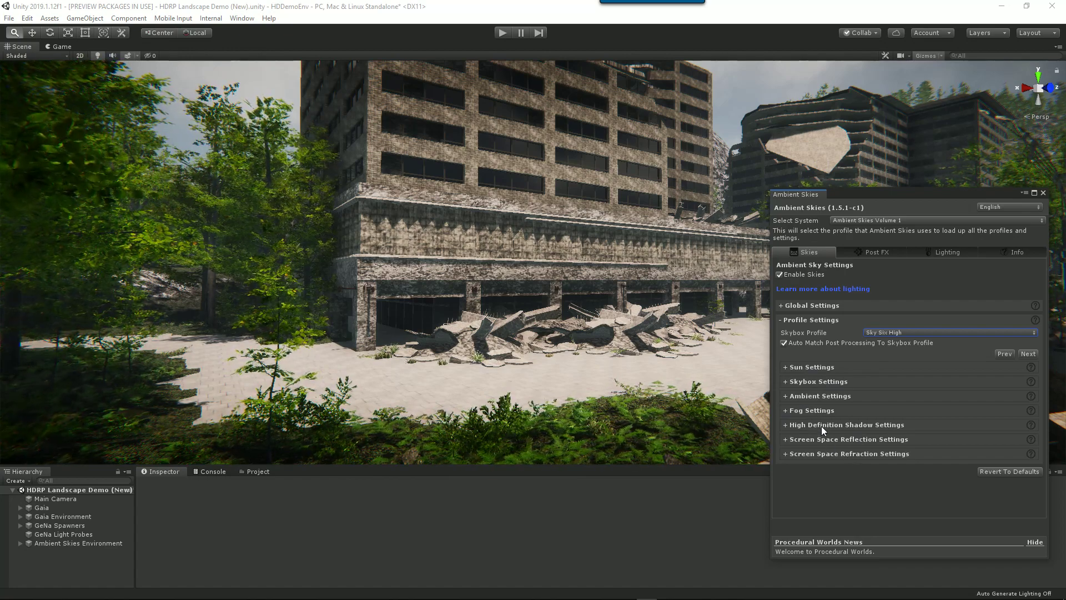
- On the Post FX tab, keep TAA anti-aliasing and review the BlockBuster 2 profile settings
{"action": "left_click", "coordinate": [876, 251]}
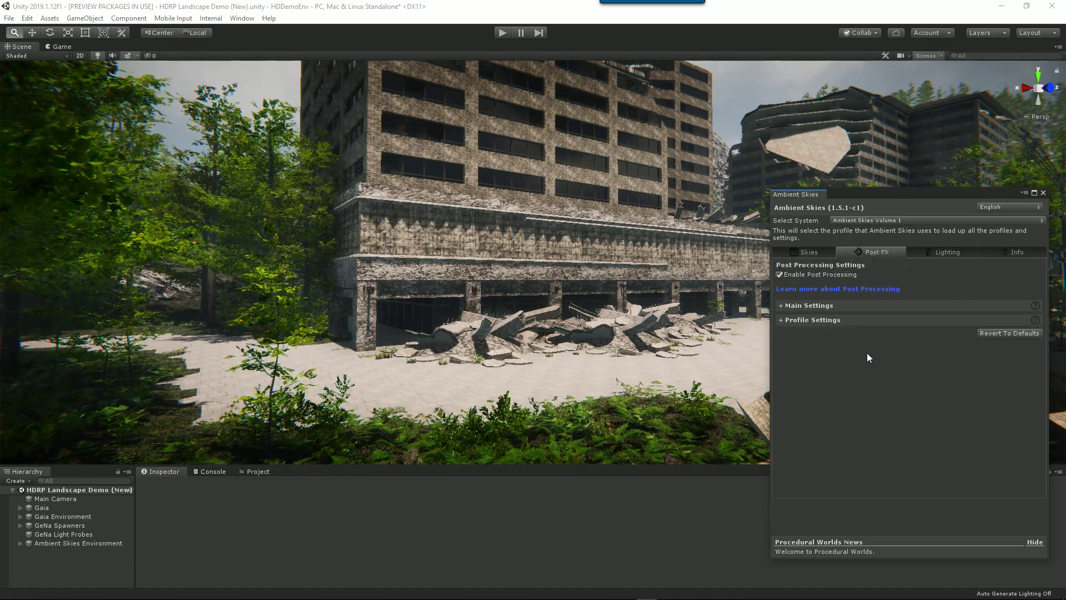
{"action": "left_click", "coordinate": [811, 306]}
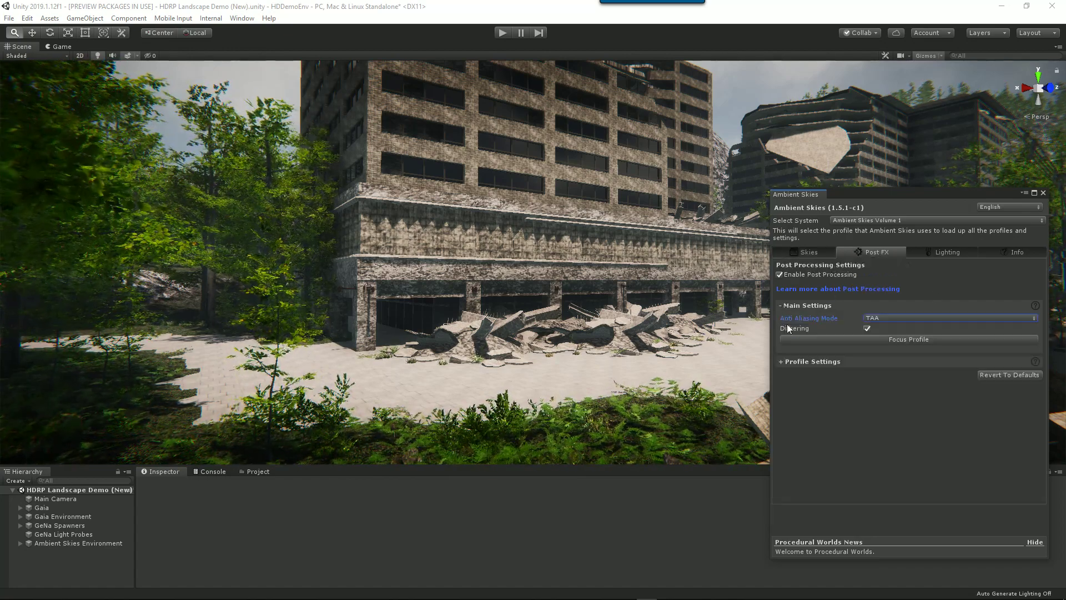
{"action": "left_click", "coordinate": [891, 318]}
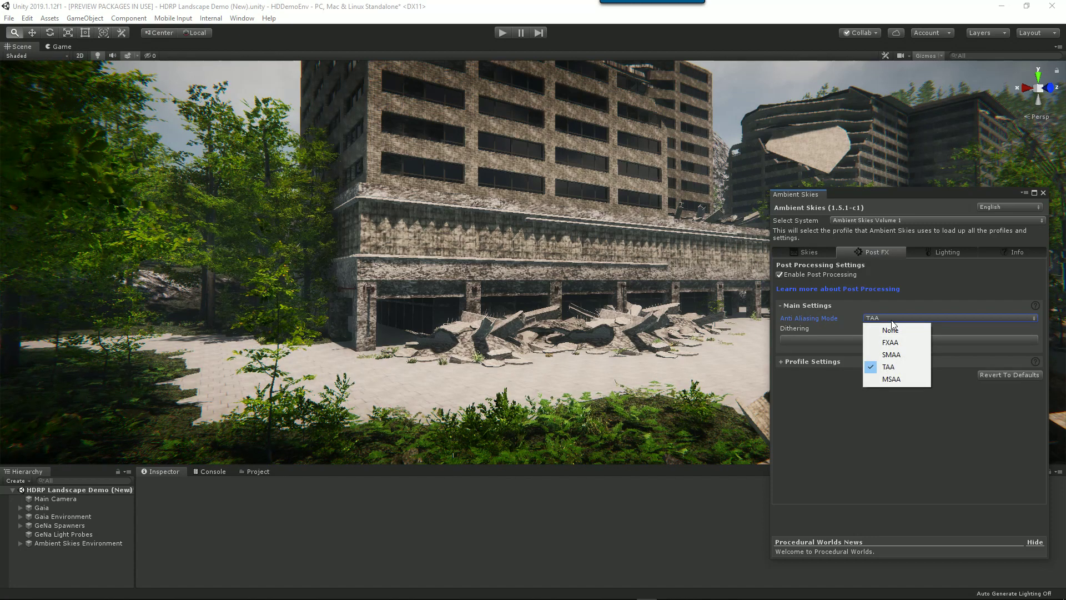
{"action": "left_click", "coordinate": [889, 367]}
{"action": "left_click", "coordinate": [781, 361]}
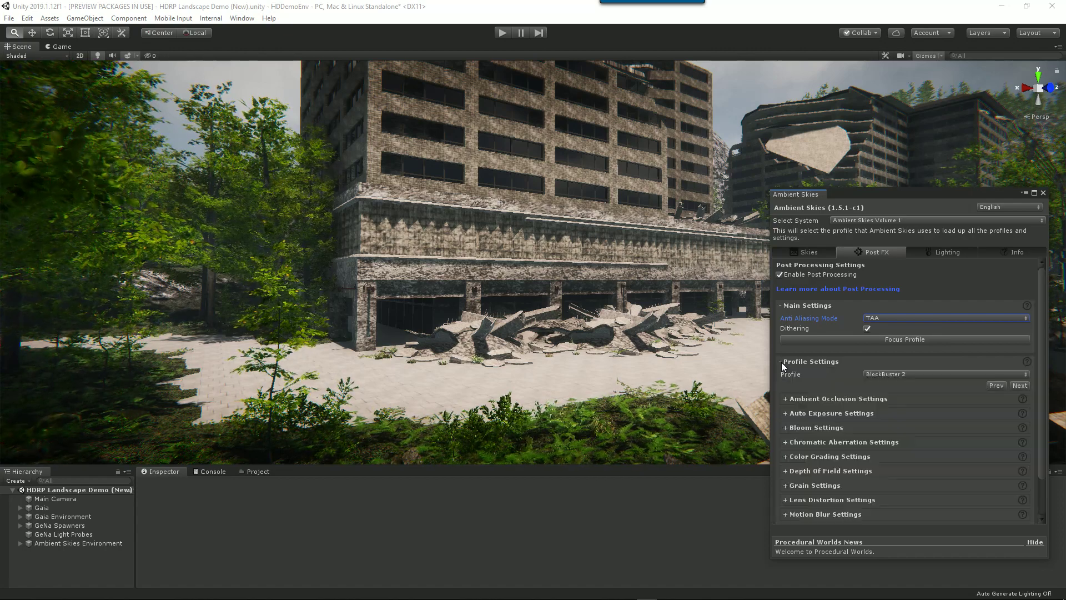
{"action": "scroll", "coordinate": [867, 382], "scroll_direction": "down", "scroll_amount": 2}
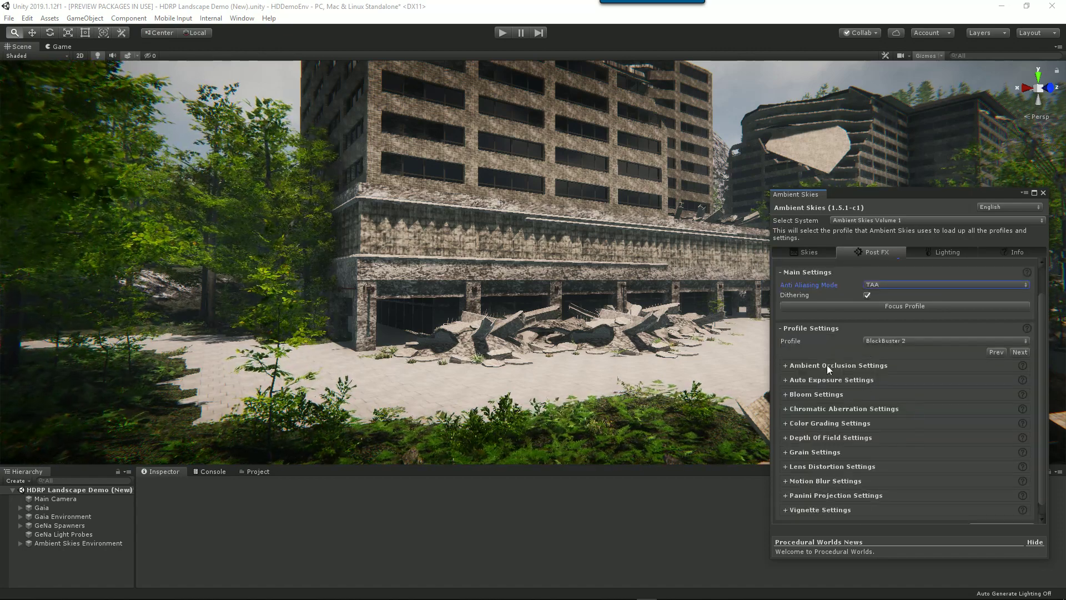
{"action": "scroll", "coordinate": [859, 402], "scroll_direction": "up", "scroll_amount": 2}
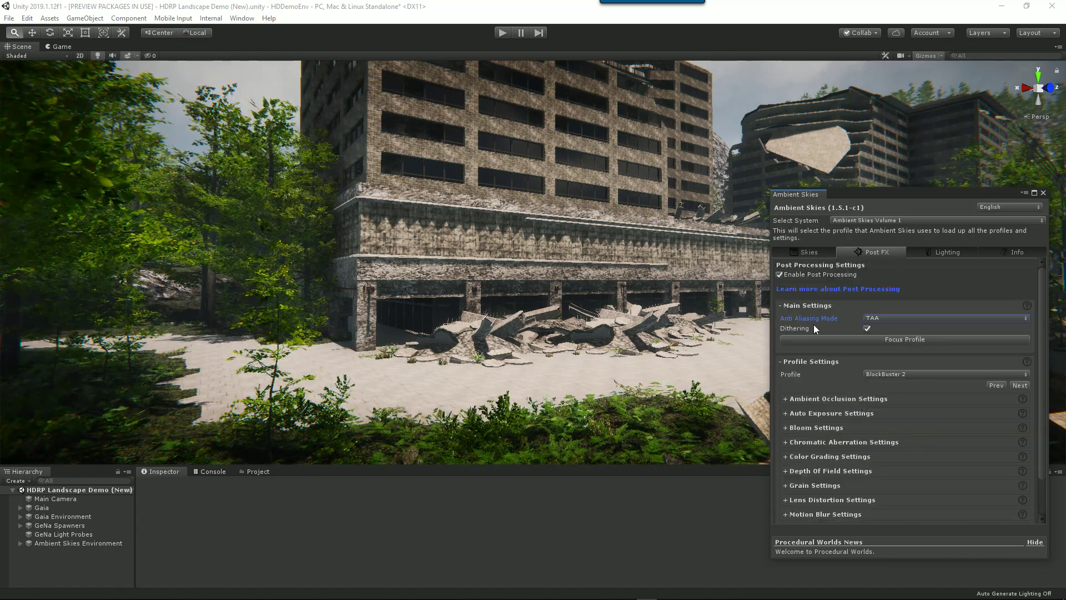
{"action": "left_click", "coordinate": [794, 305]}
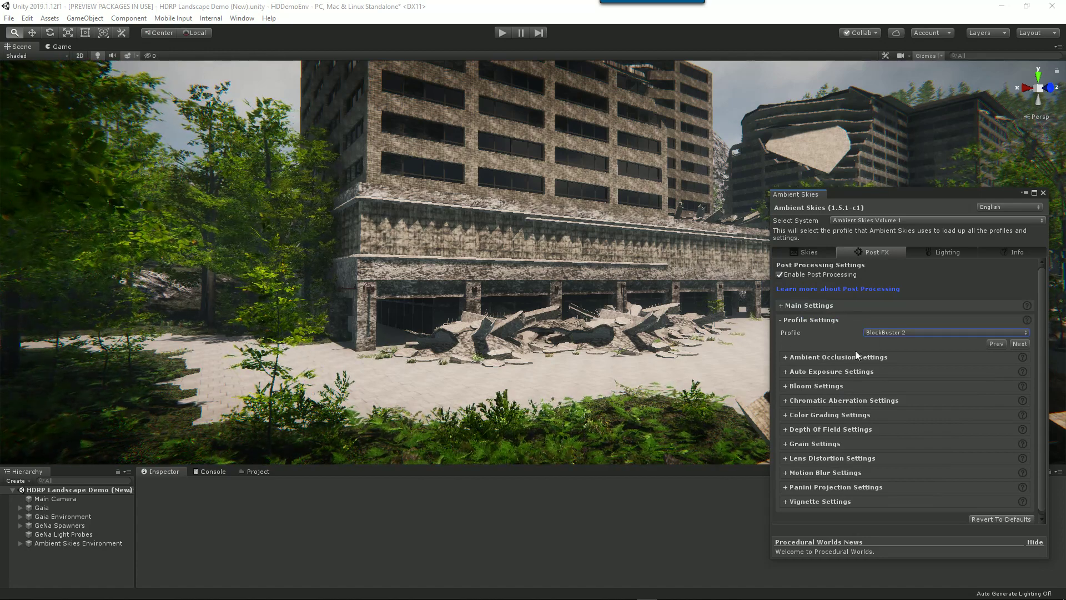
- On the Lighting tab, enable lightmaps and expand the Lightmap Configuration options
{"action": "left_click", "coordinate": [944, 252]}
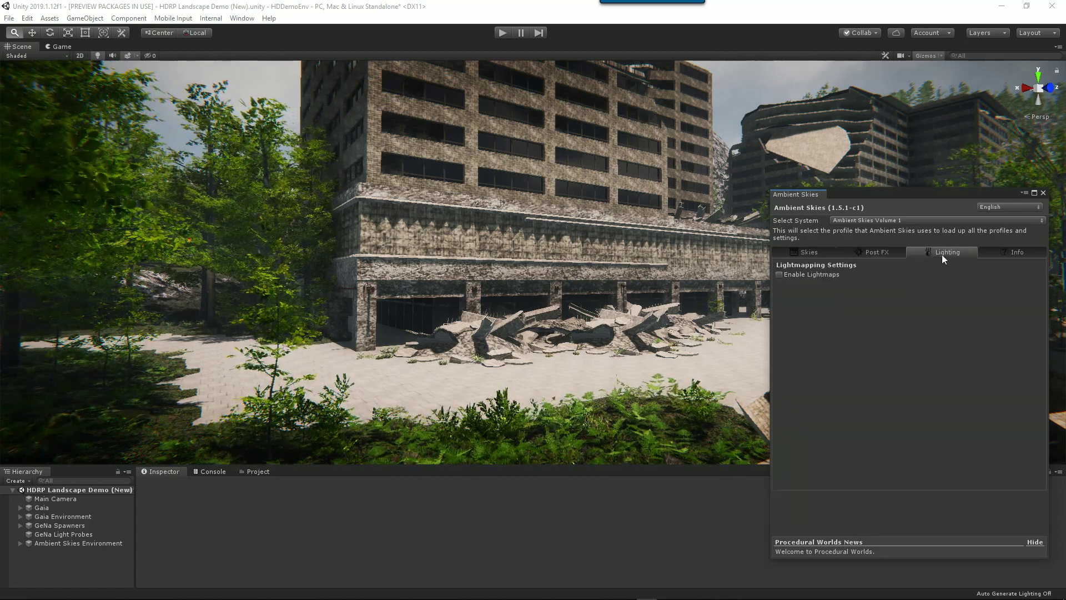
{"action": "left_click", "coordinate": [781, 275]}
{"action": "left_click", "coordinate": [782, 305]}
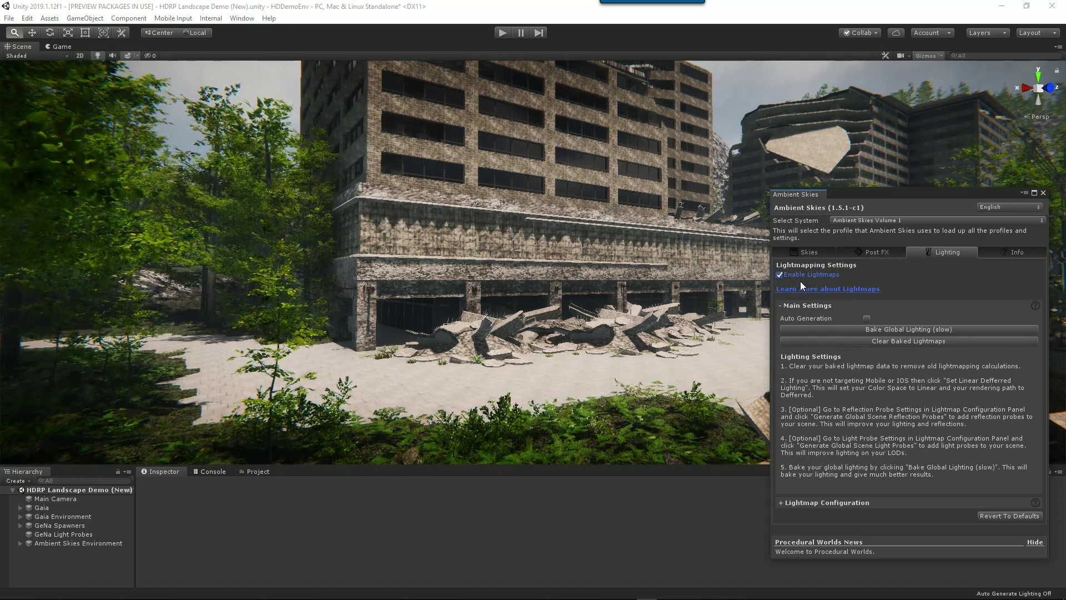
{"action": "left_click", "coordinate": [782, 305]}
{"action": "left_click", "coordinate": [825, 320]}
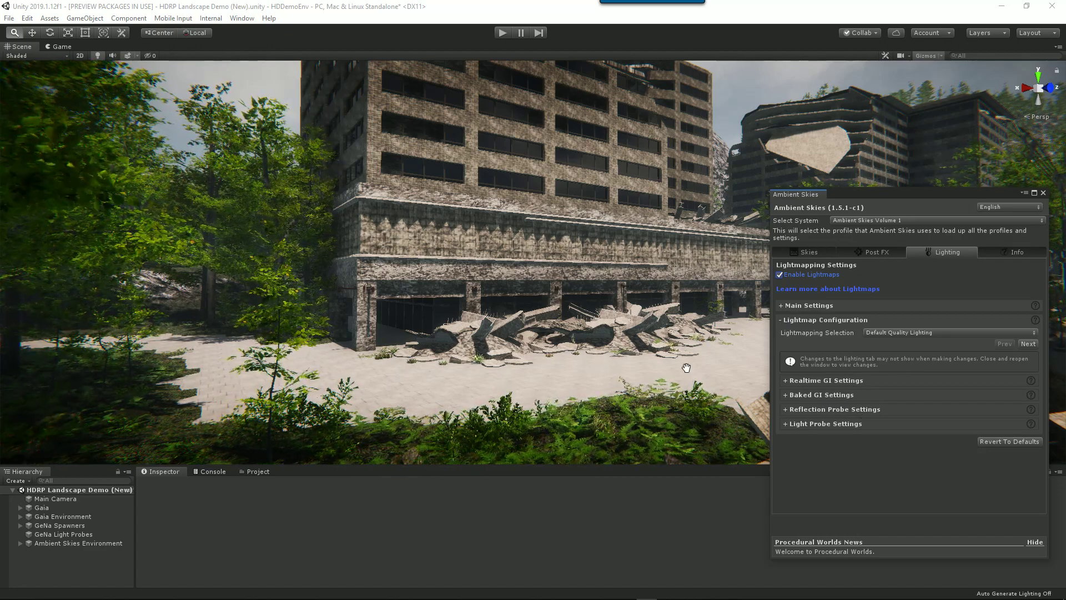
{"action": "left_click_drag", "start_coordinate": [637, 359], "coordinate": [648, 358], "text": "alt"}
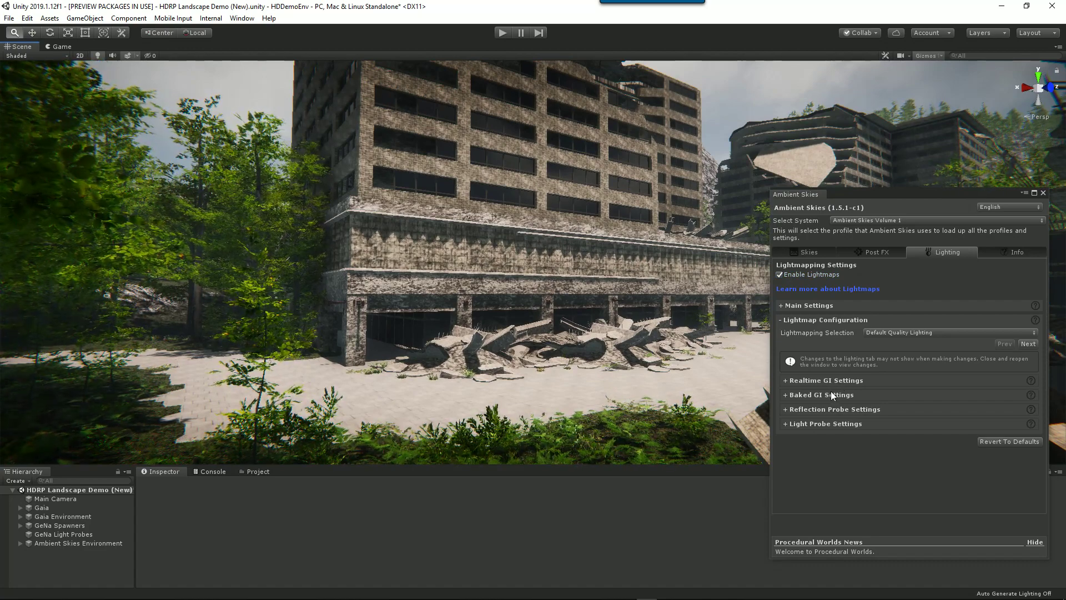
- Try Very Low and High Quality Lighting presets, then return to Default Quality Lighting
{"action": "left_click", "coordinate": [789, 381]}
{"action": "left_click", "coordinate": [916, 333]}
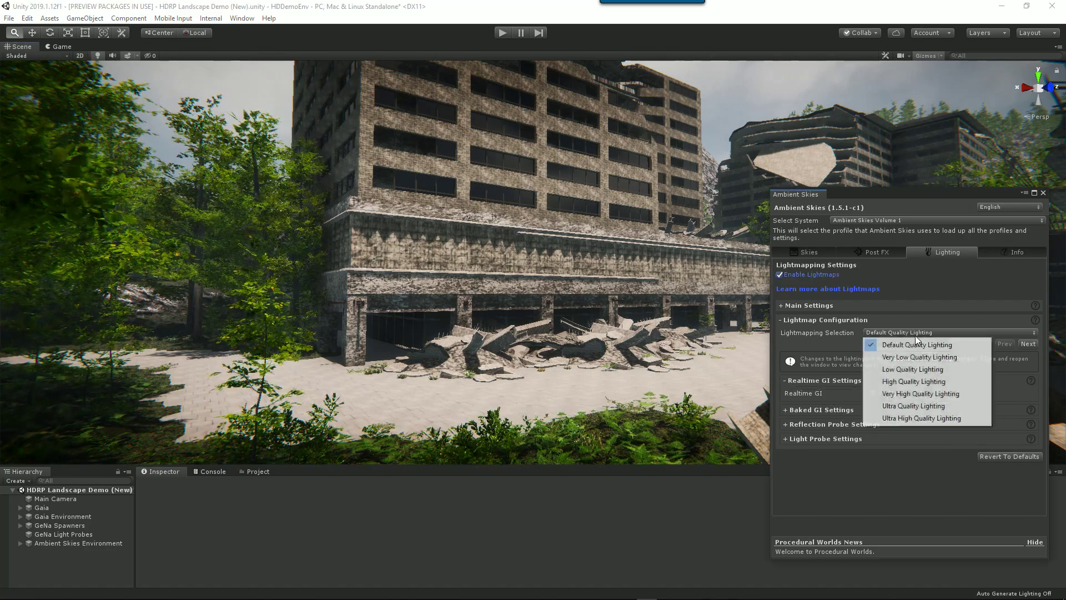
{"action": "left_click", "coordinate": [926, 360]}
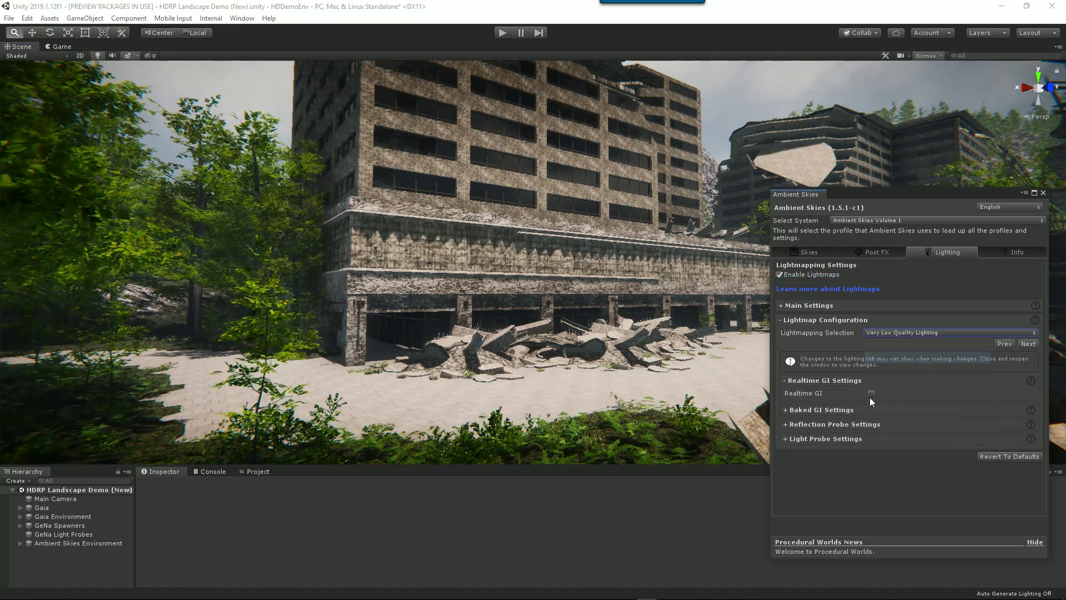
{"action": "left_click", "coordinate": [916, 334]}
{"action": "left_click", "coordinate": [919, 380]}
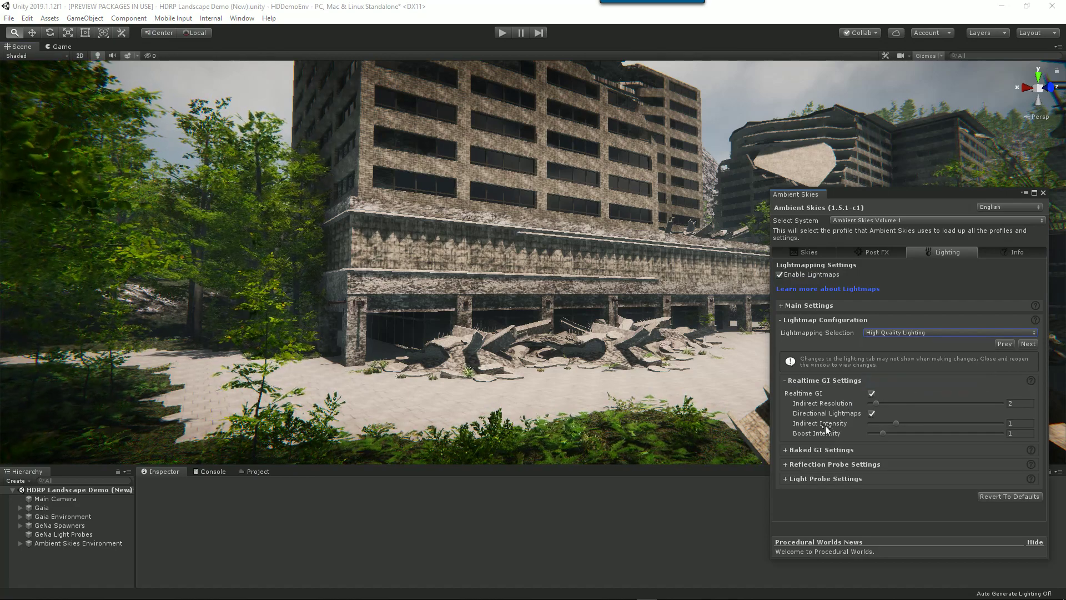
{"action": "left_click", "coordinate": [914, 332]}
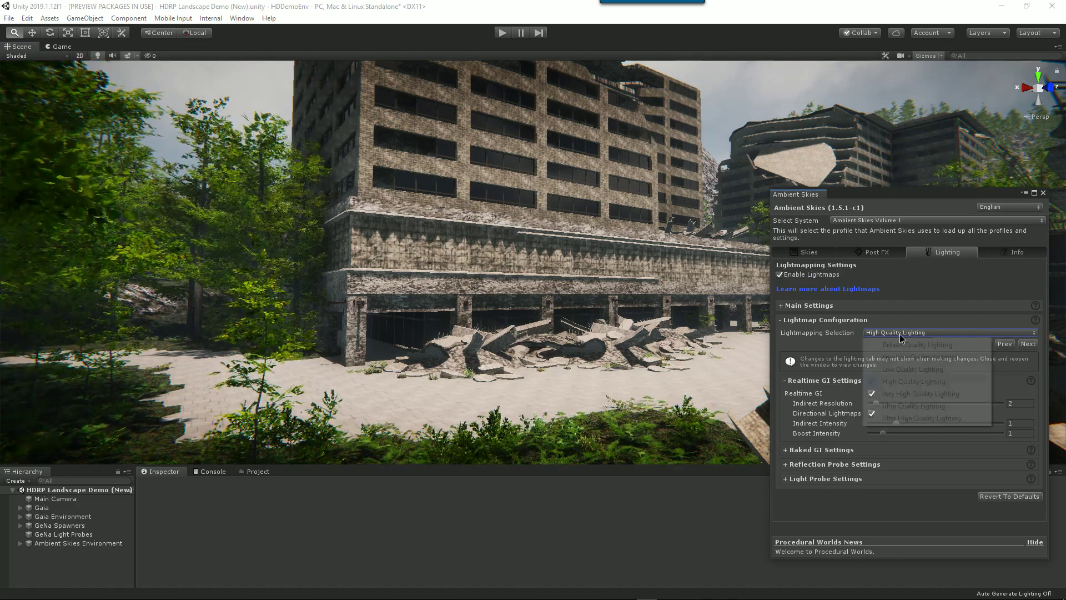
{"action": "left_click", "coordinate": [916, 345]}
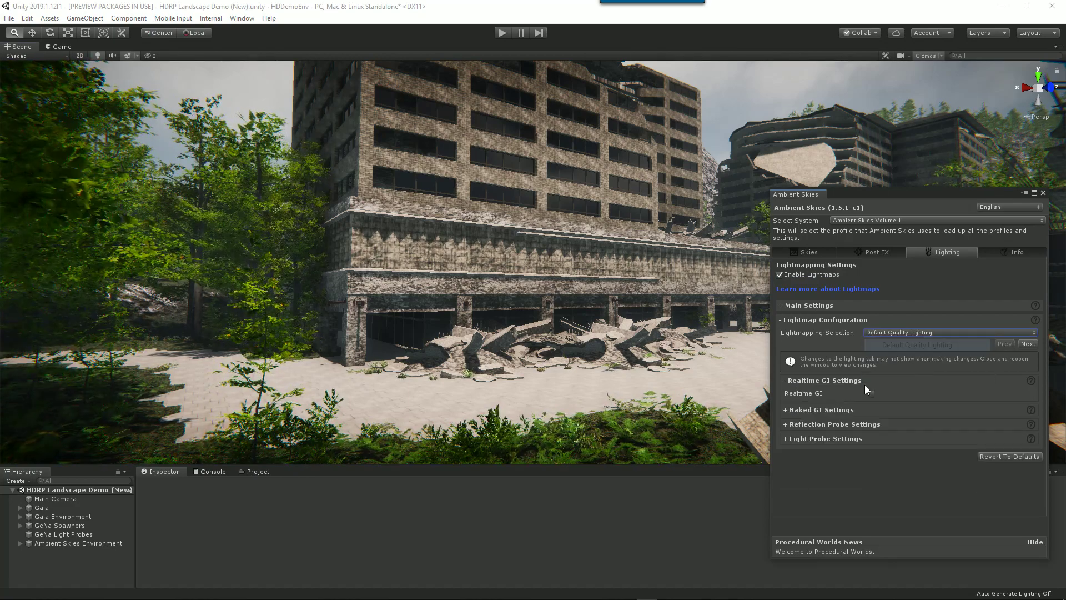
- Expand the Baked GI settings, read their help explanations, then hide and collapse them
{"action": "left_click", "coordinate": [785, 409]}
{"action": "scroll", "coordinate": [892, 412], "scroll_direction": "down", "scroll_amount": 3}
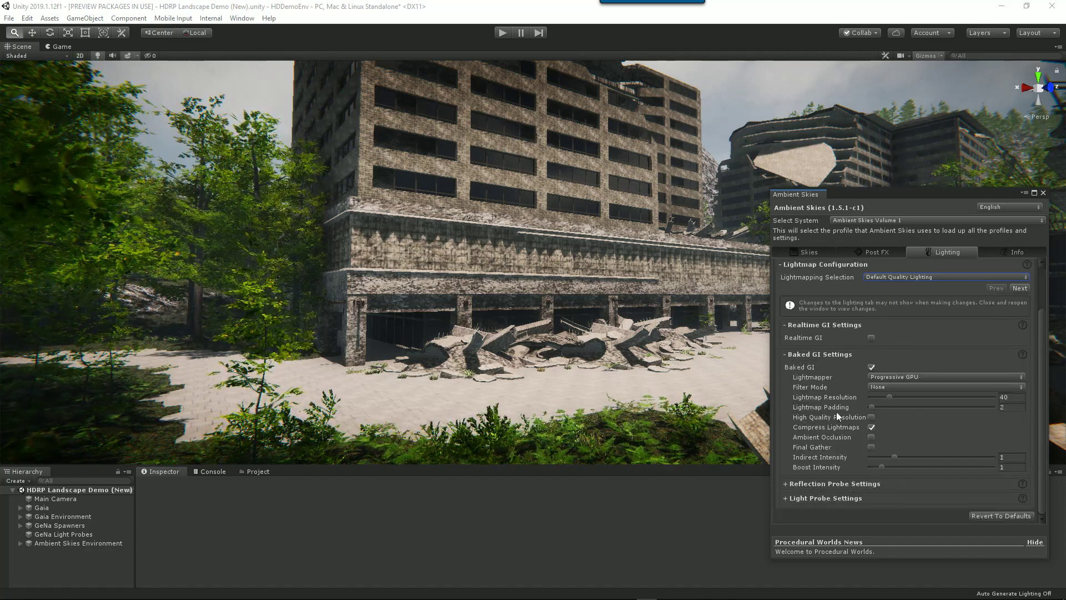
{"action": "left_click", "coordinate": [1023, 355]}
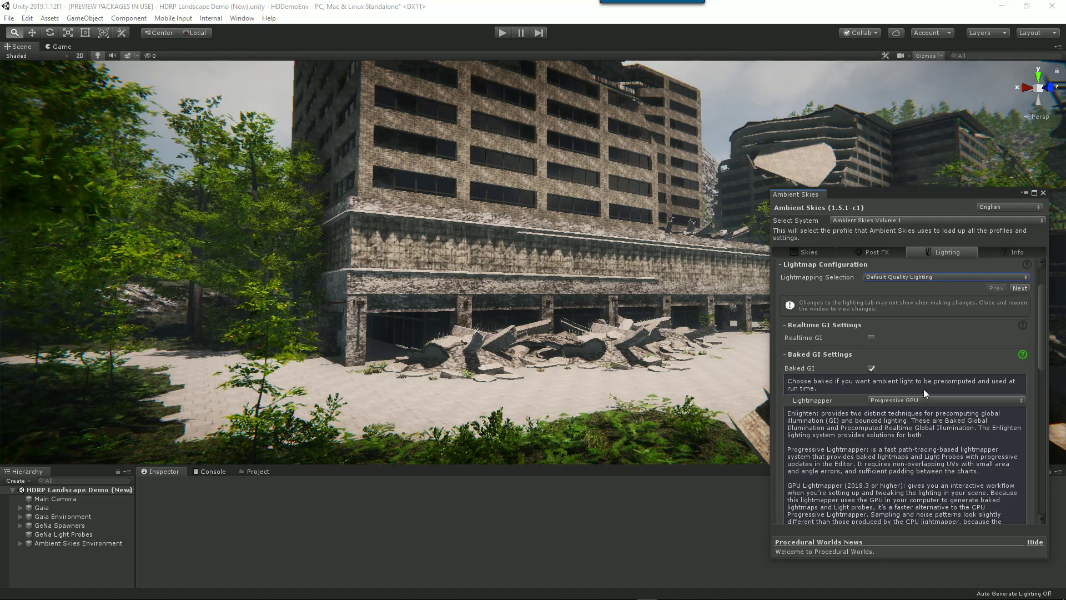
{"action": "scroll", "coordinate": [892, 430], "scroll_direction": "down", "scroll_amount": 3}
{"action": "scroll", "coordinate": [892, 432], "scroll_direction": "down", "scroll_amount": 4}
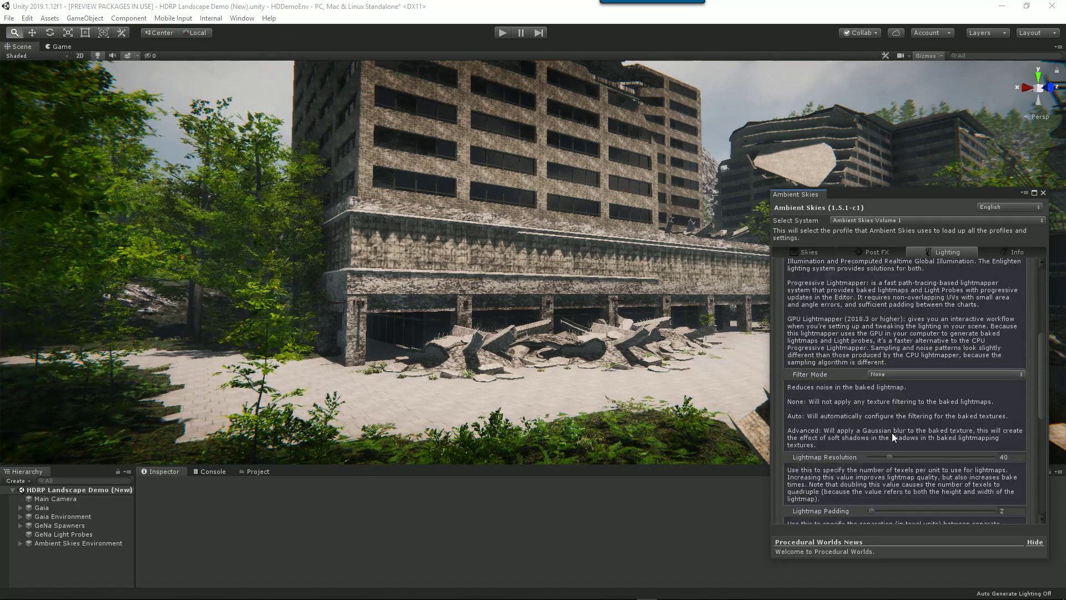
{"action": "scroll", "coordinate": [892, 434], "scroll_direction": "up", "scroll_amount": 6}
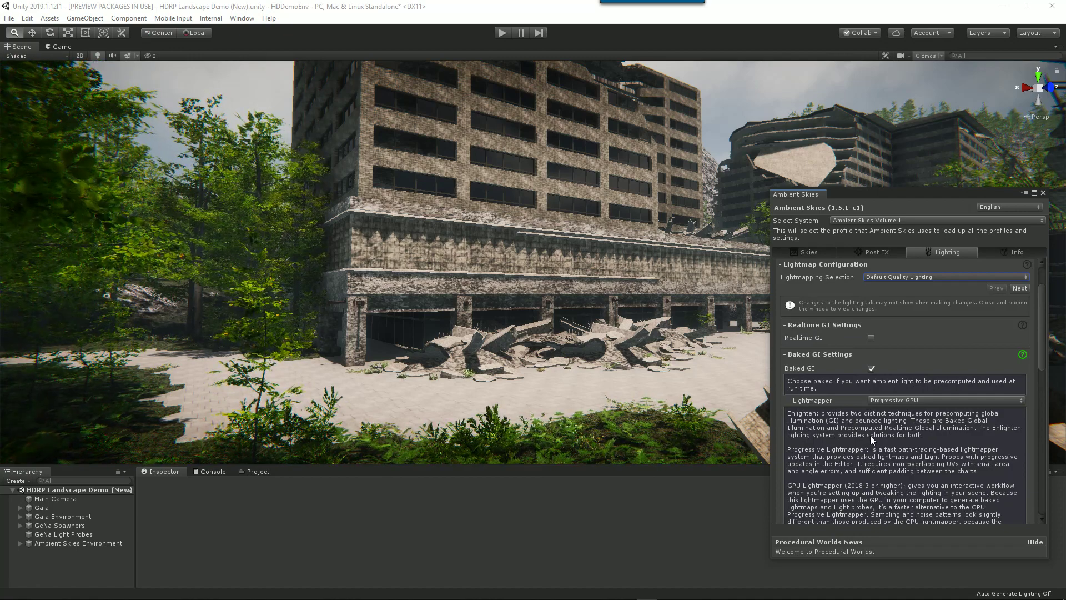
{"action": "left_click", "coordinate": [1023, 355]}
{"action": "left_click", "coordinate": [784, 354]}
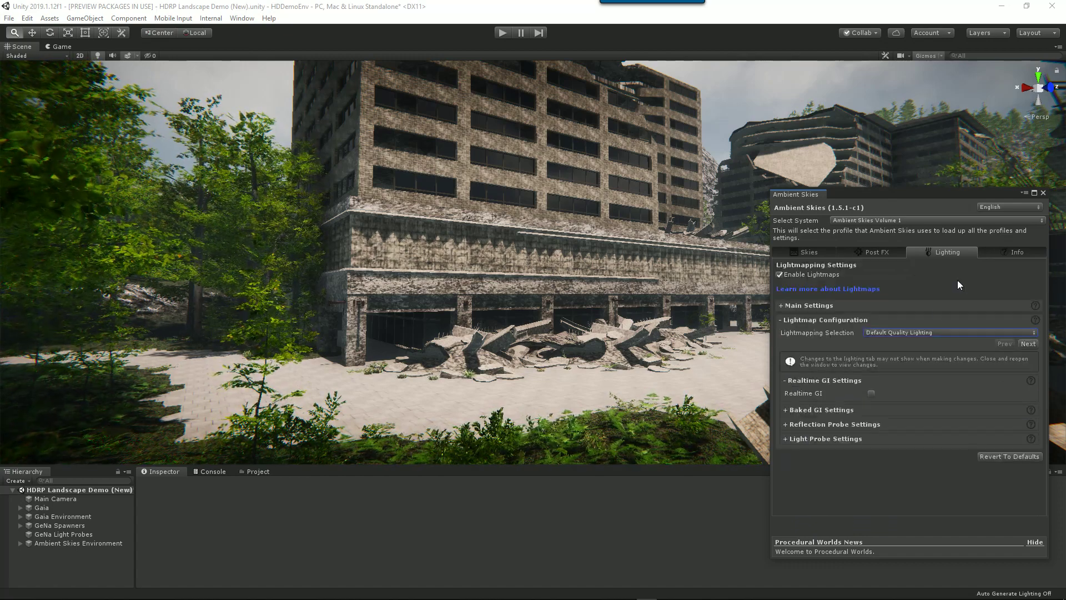
- Read through the Info page's High Definition tips, then return to the Skies tab
{"action": "left_click", "coordinate": [1007, 254]}
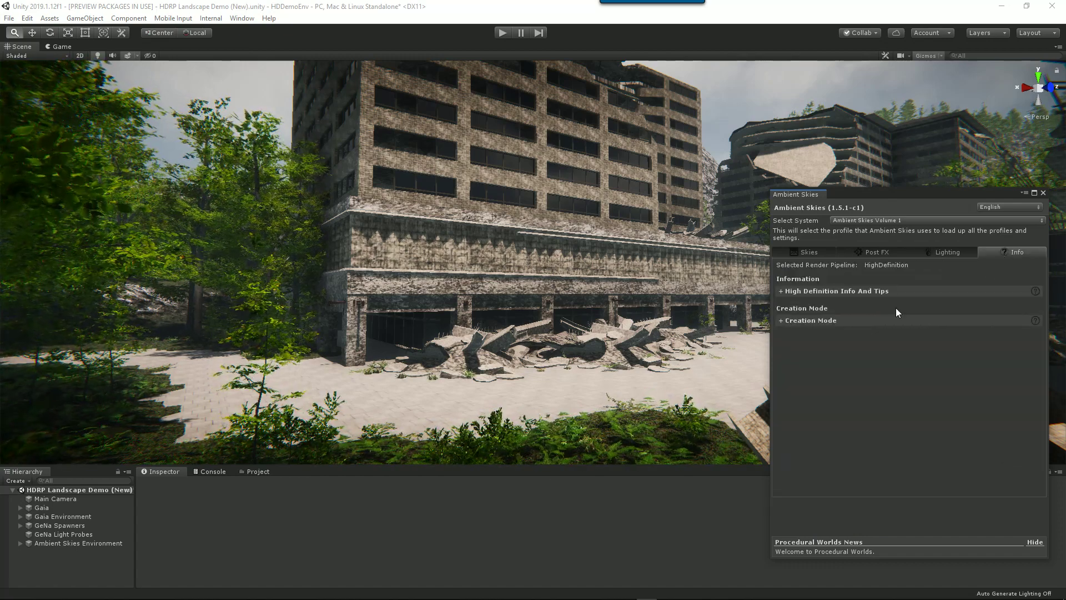
{"action": "left_click", "coordinate": [781, 291]}
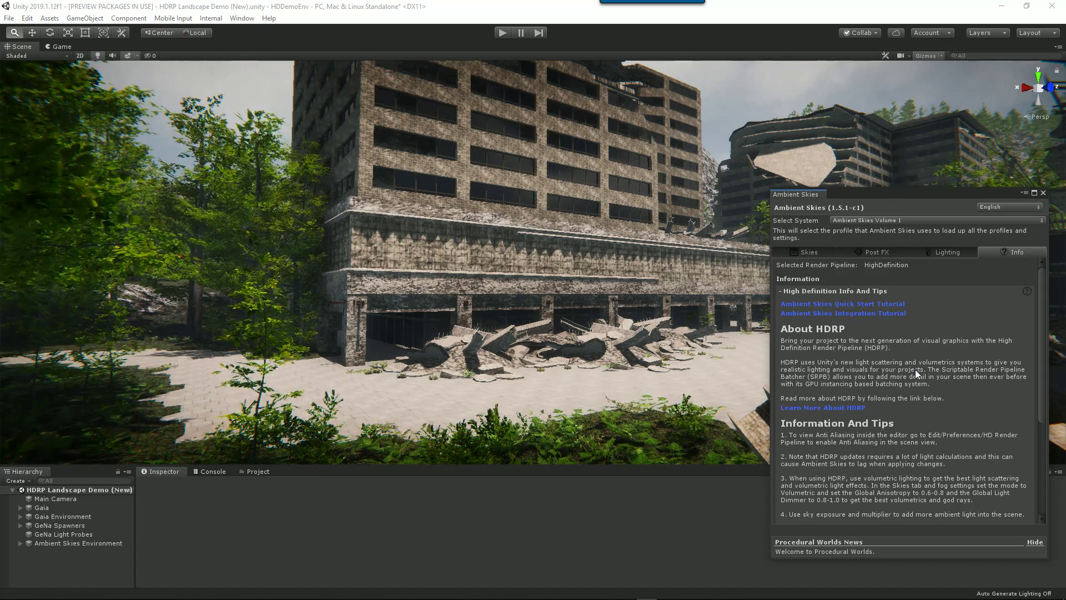
{"action": "scroll", "coordinate": [917, 371], "scroll_direction": "down", "scroll_amount": 3}
{"action": "scroll", "coordinate": [871, 404], "scroll_direction": "down", "scroll_amount": 4}
{"action": "scroll", "coordinate": [873, 402], "scroll_direction": "up", "scroll_amount": 5}
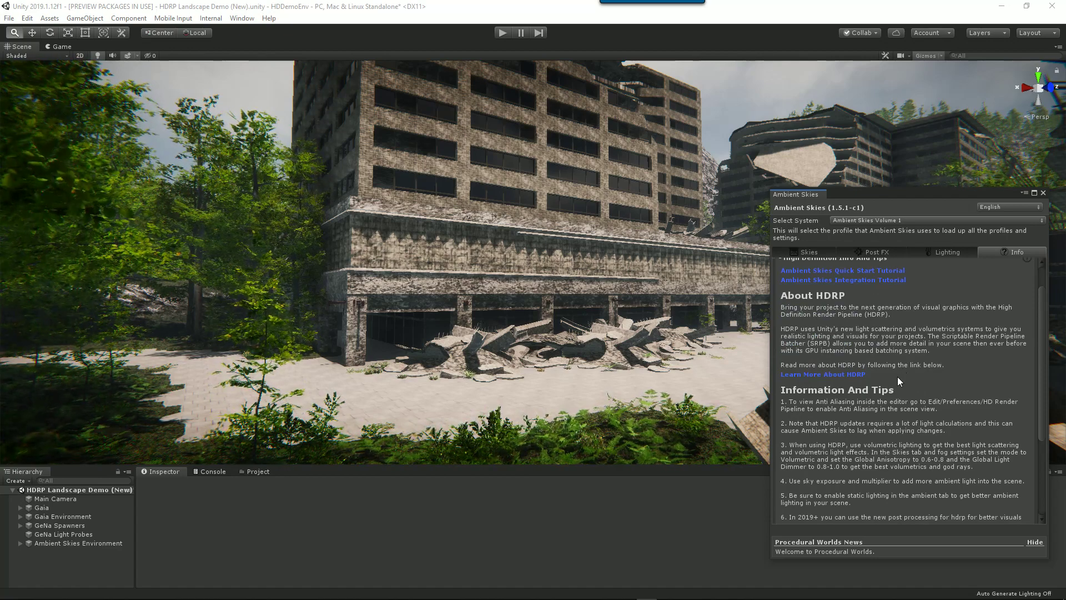
{"action": "scroll", "coordinate": [903, 382], "scroll_direction": "down", "scroll_amount": 6}
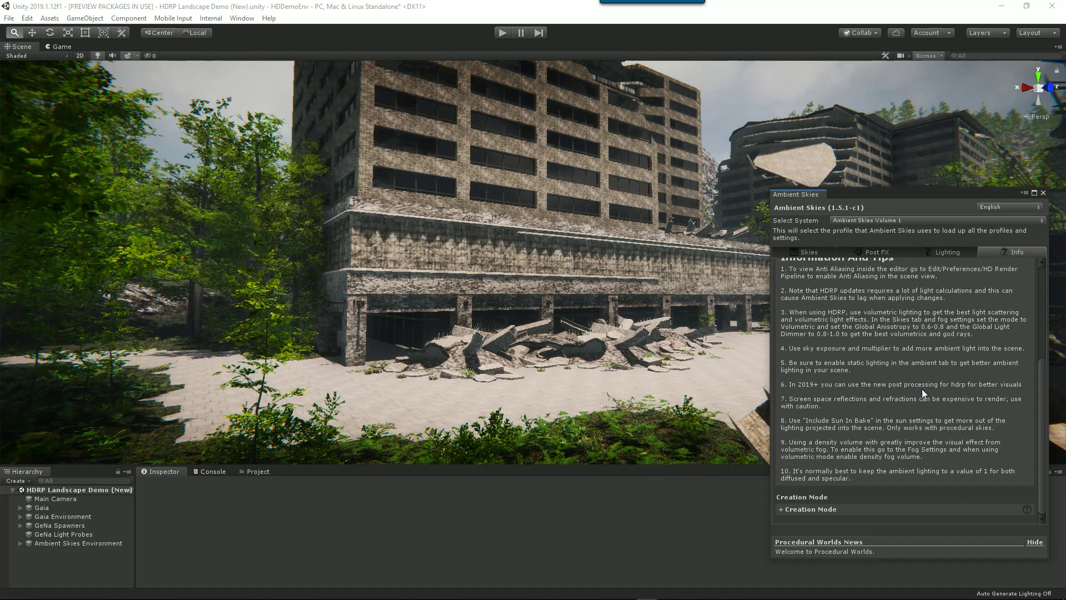
{"action": "scroll", "coordinate": [922, 388], "scroll_direction": "up", "scroll_amount": 7}
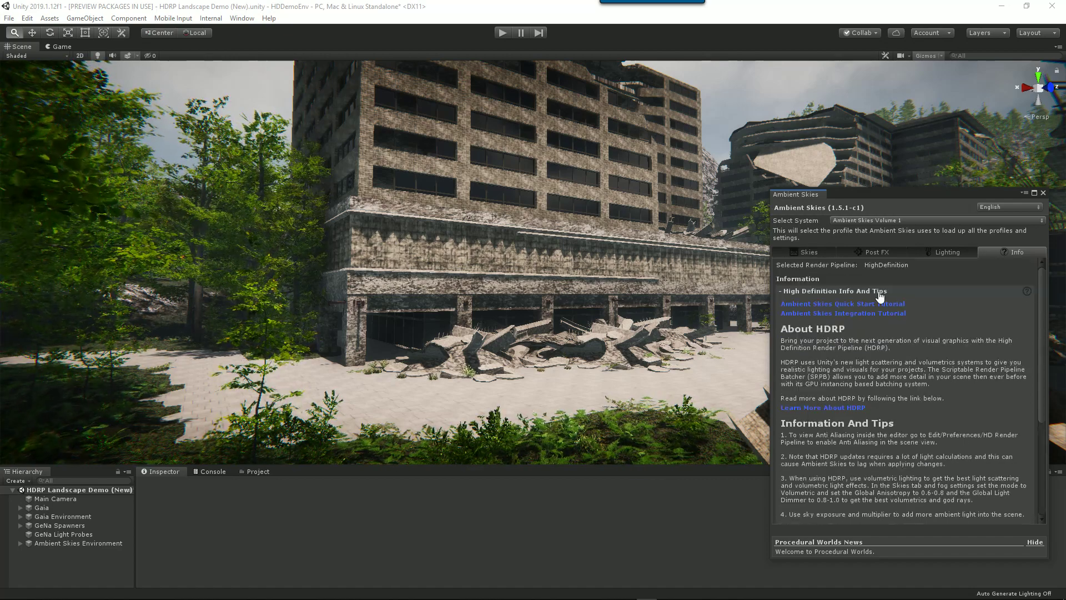
{"action": "left_click", "coordinate": [808, 251]}
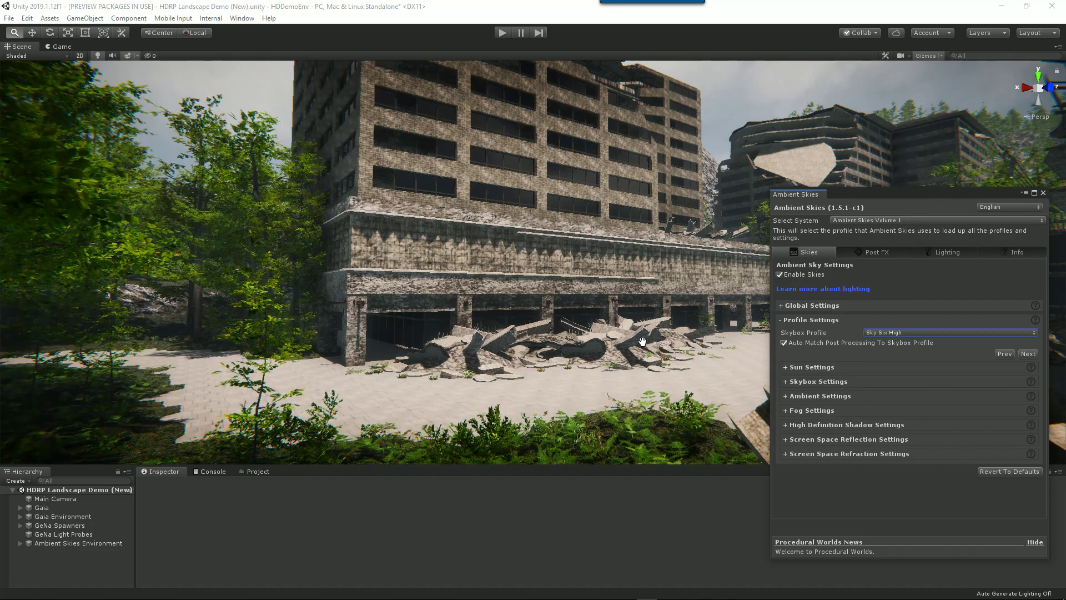
- Orbit and zoom the Scene view closer to the ruined building and its rubble
{"action": "right_click_drag", "start_coordinate": [607, 353], "coordinate": [598, 344]}
{"action": "scroll", "coordinate": [599, 344], "scroll_direction": "up", "scroll_amount": 4}
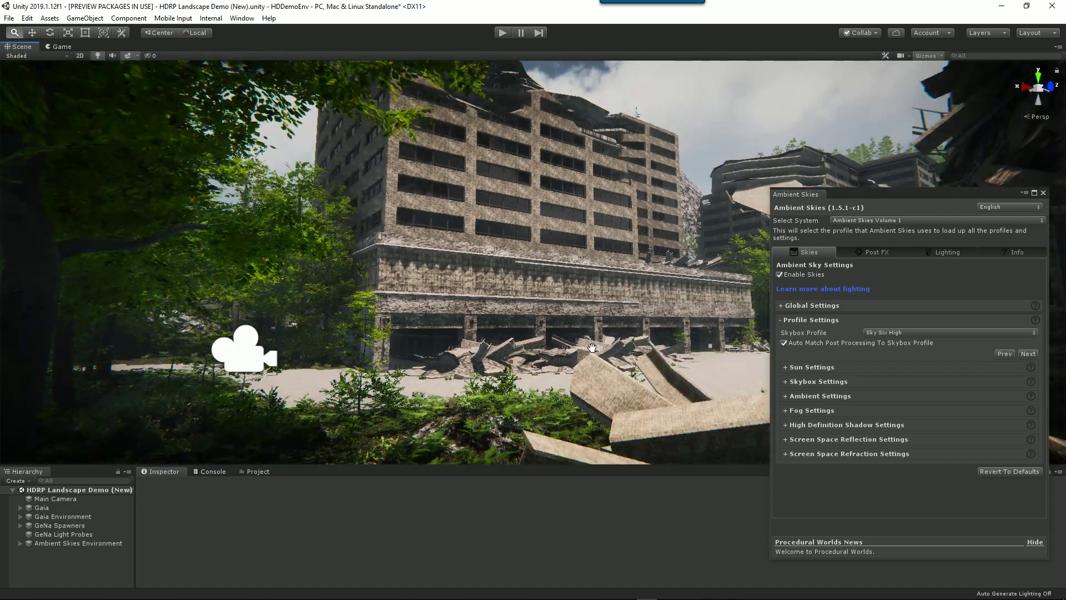
{"action": "scroll", "coordinate": [597, 349], "scroll_direction": "up", "scroll_amount": 2}
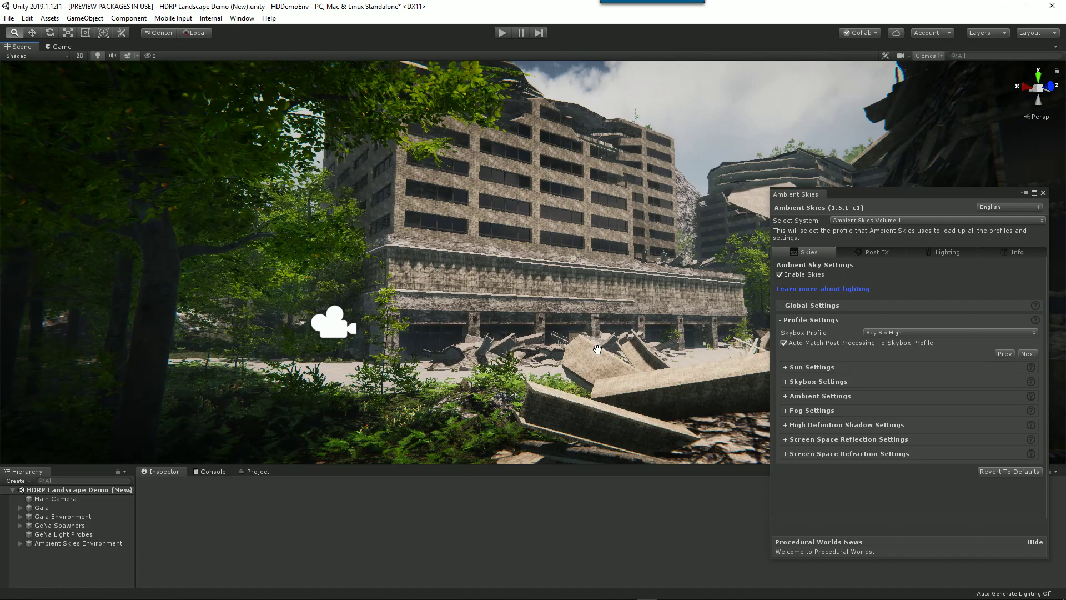
{"action": "scroll", "coordinate": [603, 350], "scroll_direction": "up", "scroll_amount": 3}
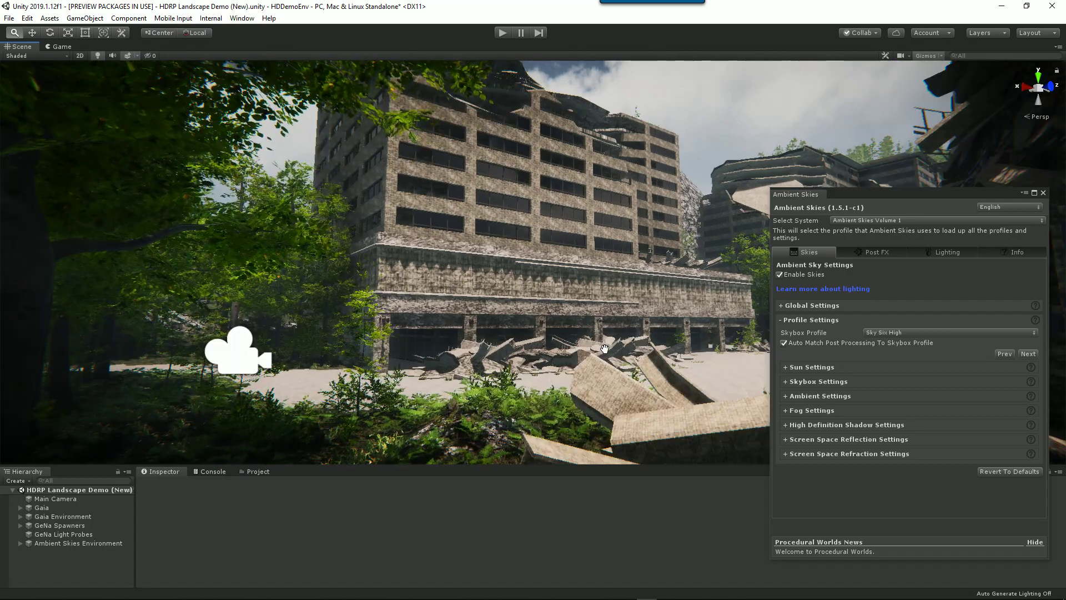
{"action": "left_click_drag", "start_coordinate": [879, 192], "coordinate": [899, 185]}
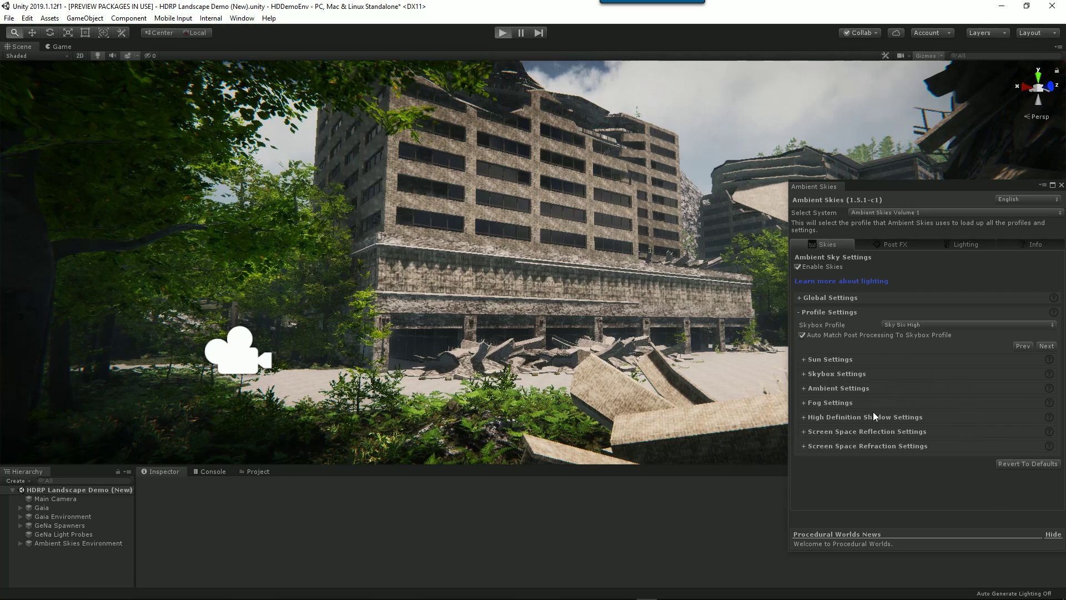
- Enter Play mode and try Sky Five Low and High before settling on Sky Five Mid
{"action": "key", "text": "ctrl+p"}
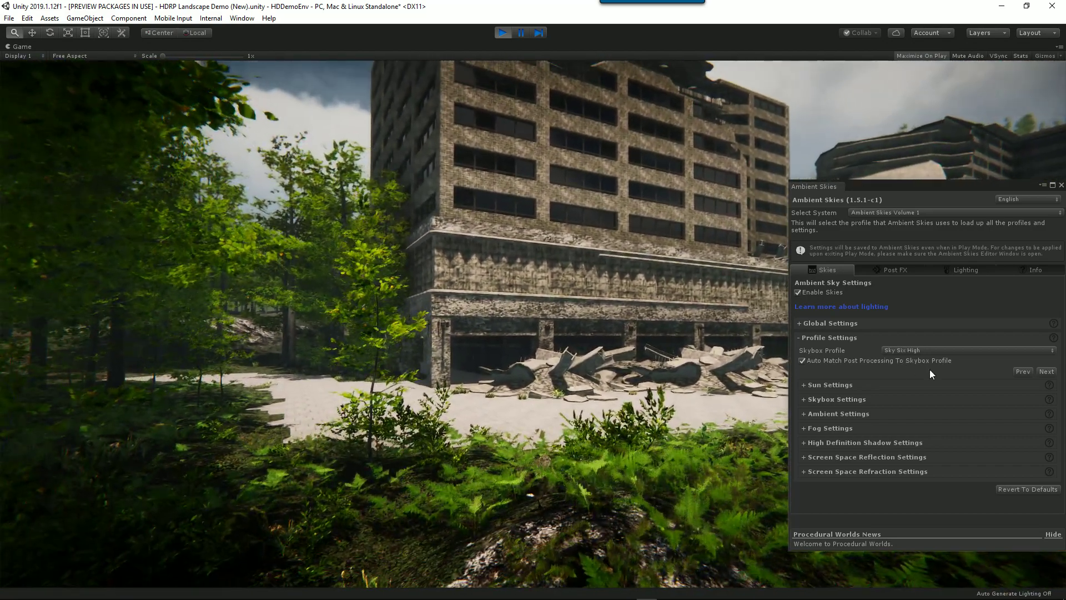
{"action": "left_click", "coordinate": [922, 351]}
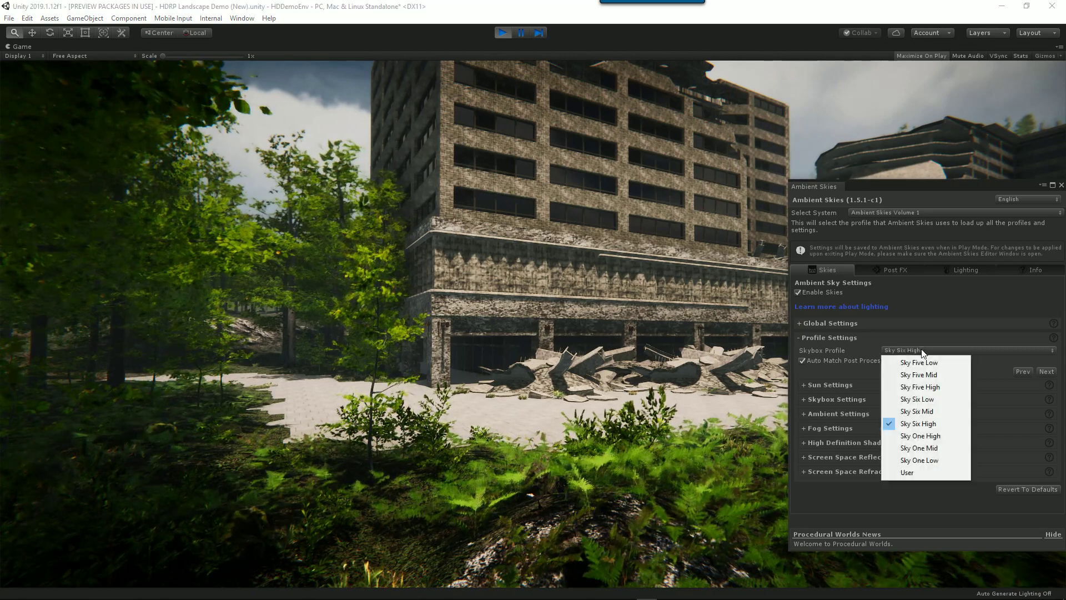
{"action": "left_click", "coordinate": [925, 363]}
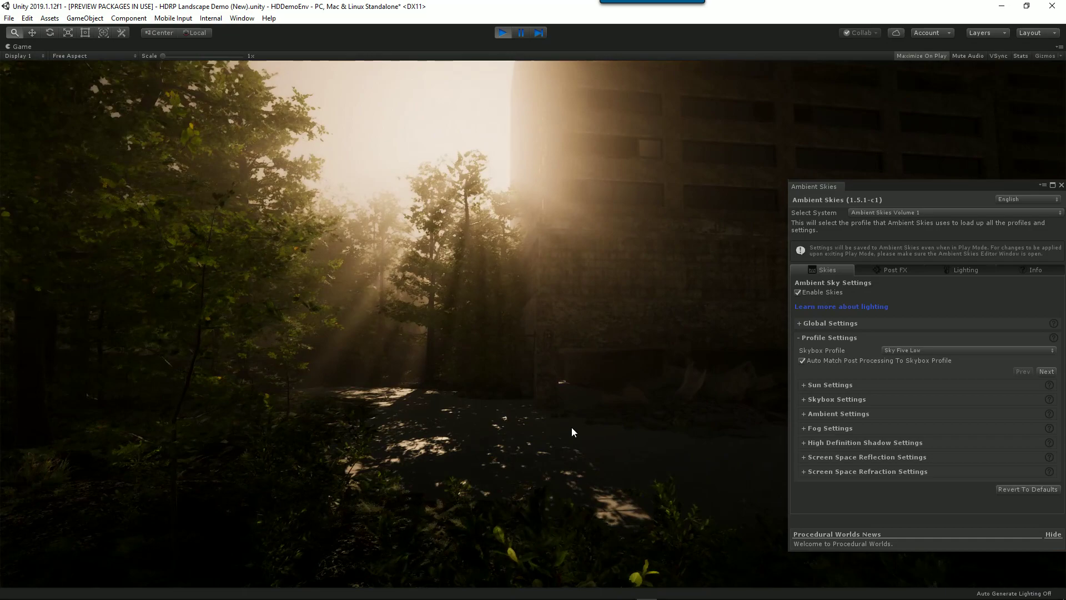
{"action": "left_click", "coordinate": [1055, 372]}
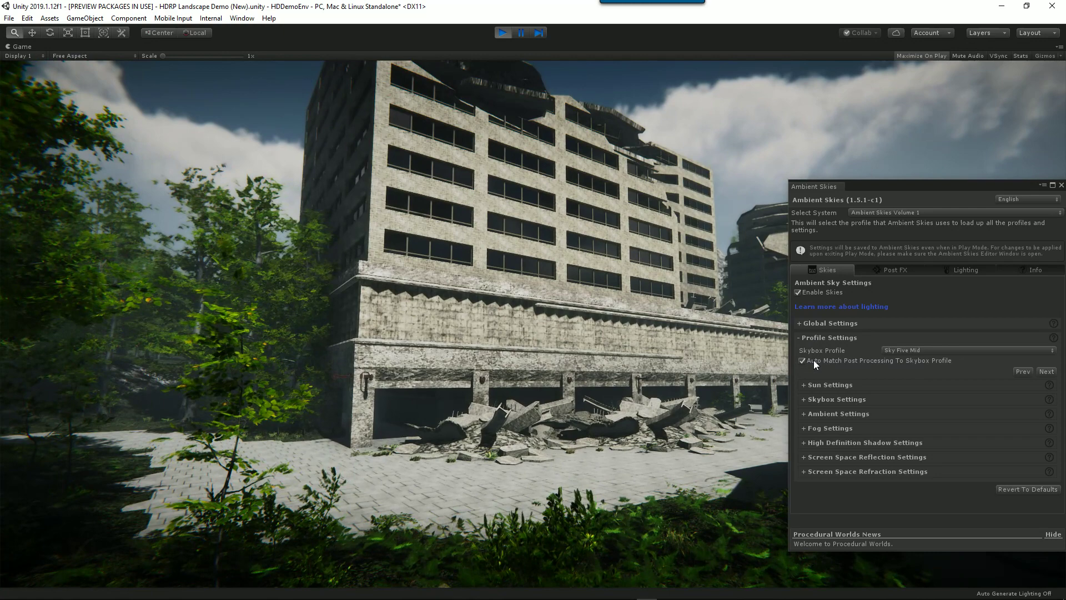
{"action": "left_click", "coordinate": [1046, 372]}
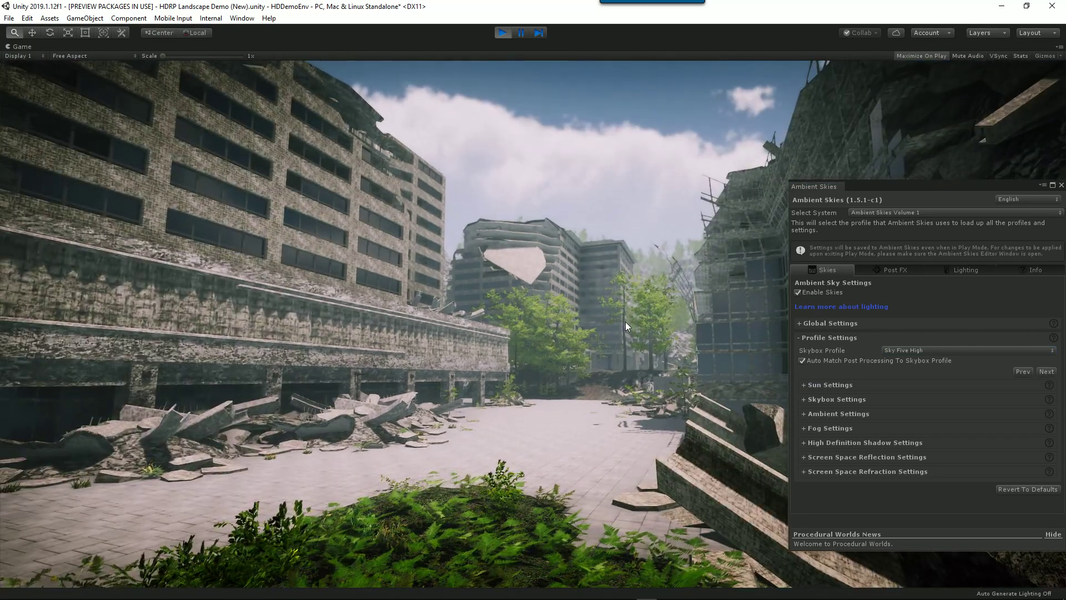
{"action": "left_click", "coordinate": [1022, 371]}
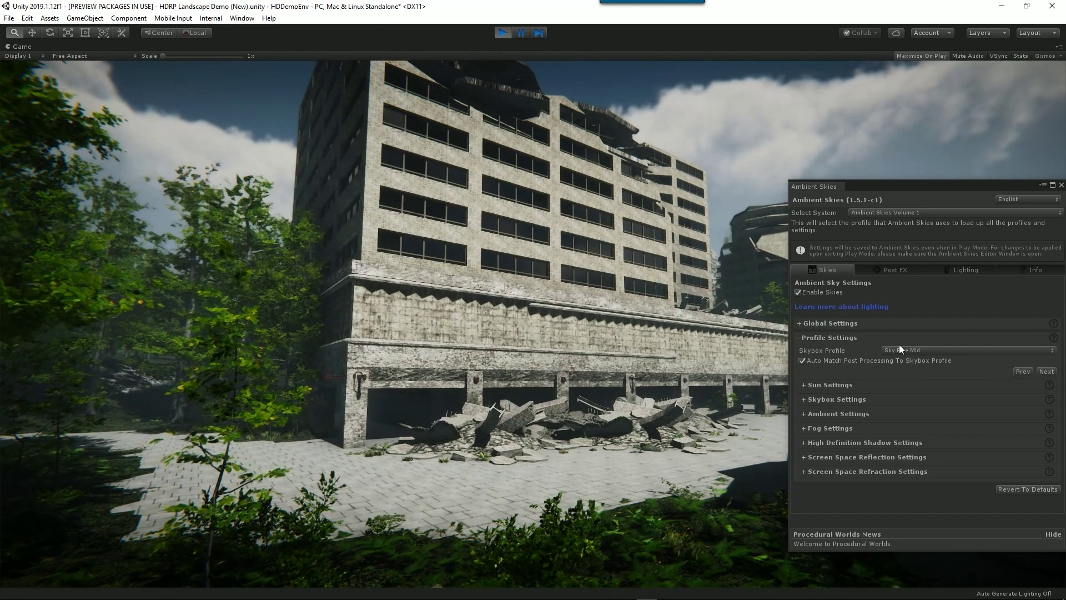
{"action": "left_click", "coordinate": [885, 272]}
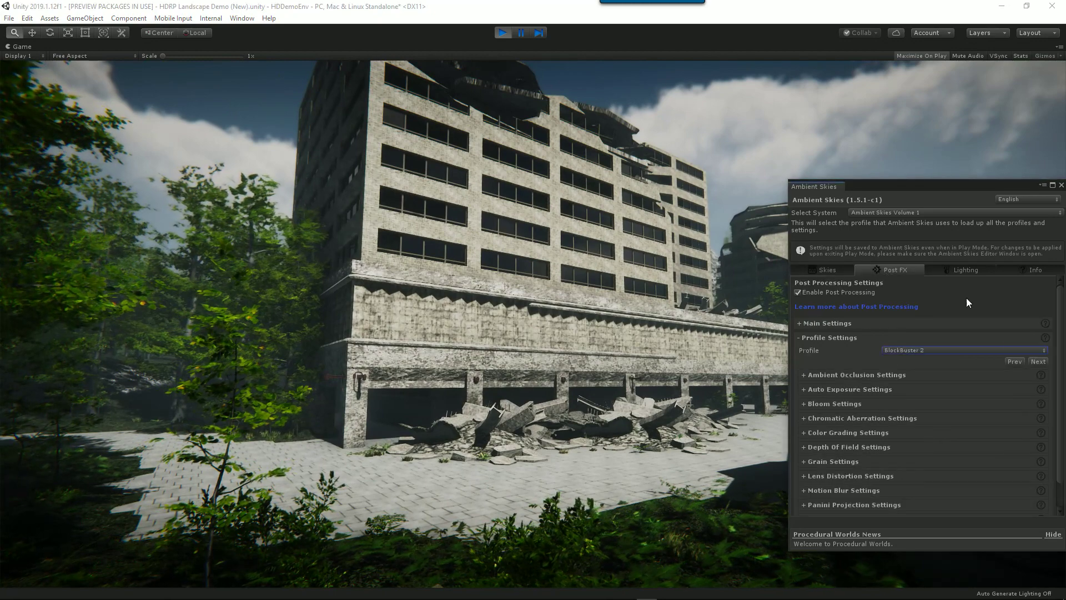
- Browse the post-processing profile list, then switch from BlockBuster 2 to Alpine
{"action": "left_click", "coordinate": [941, 350]}
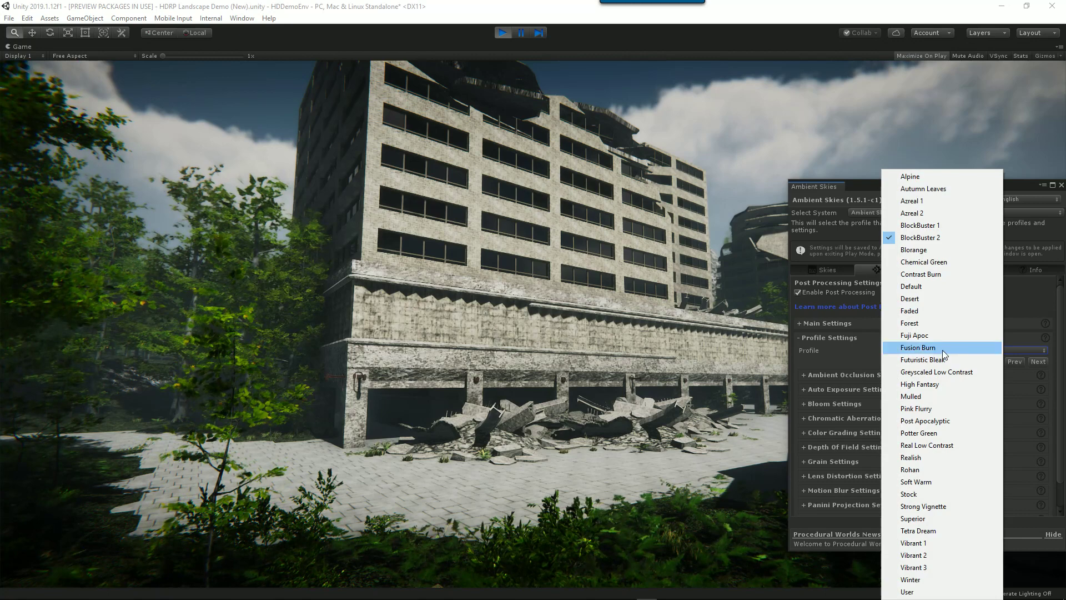
{"action": "left_click", "coordinate": [920, 237]}
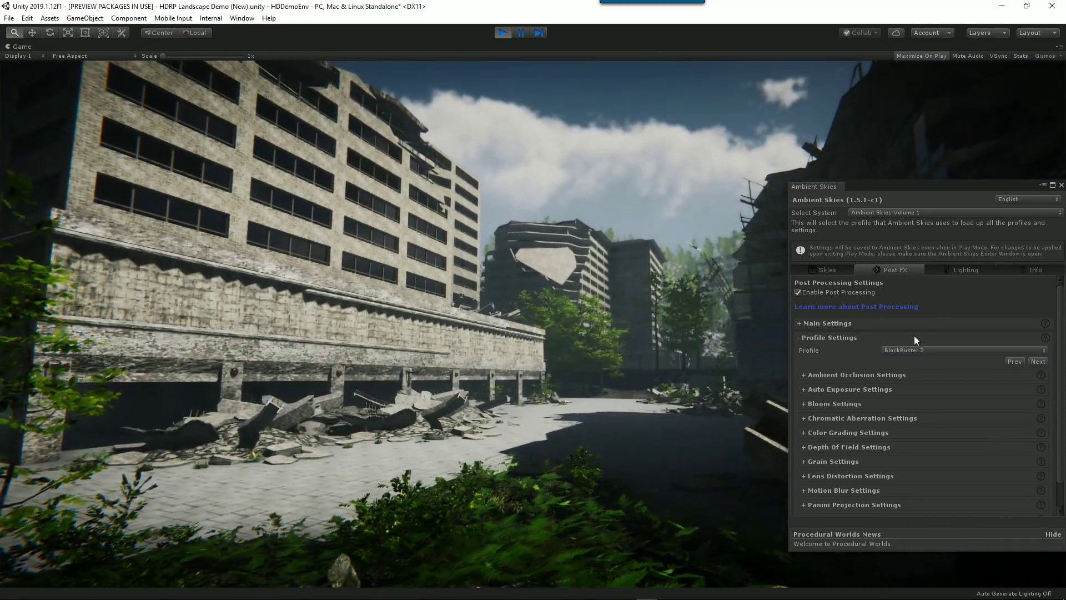
{"action": "left_click", "coordinate": [917, 350]}
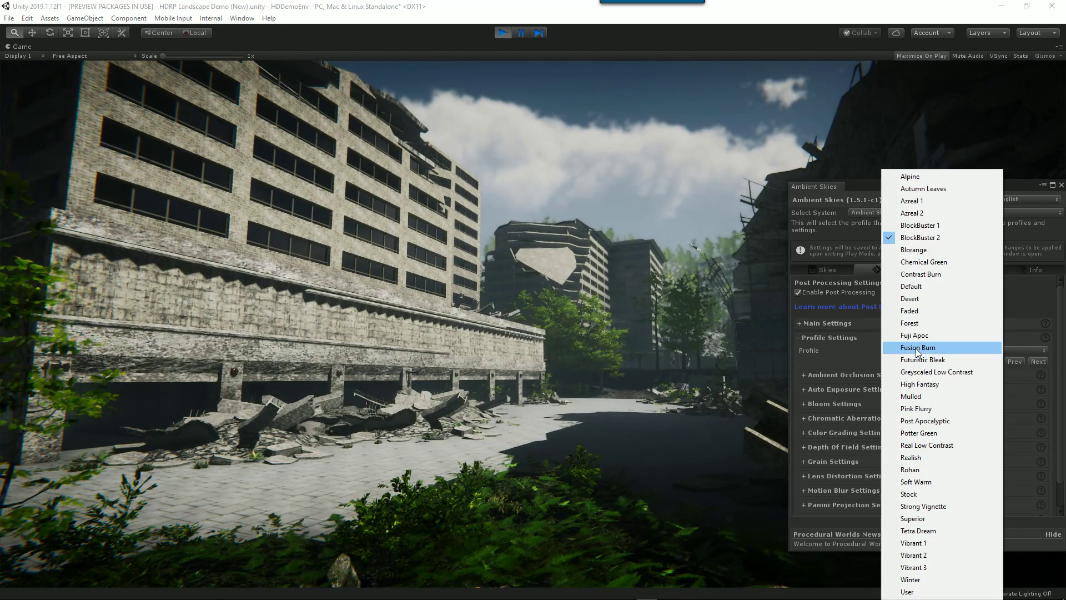
{"action": "left_click", "coordinate": [932, 176]}
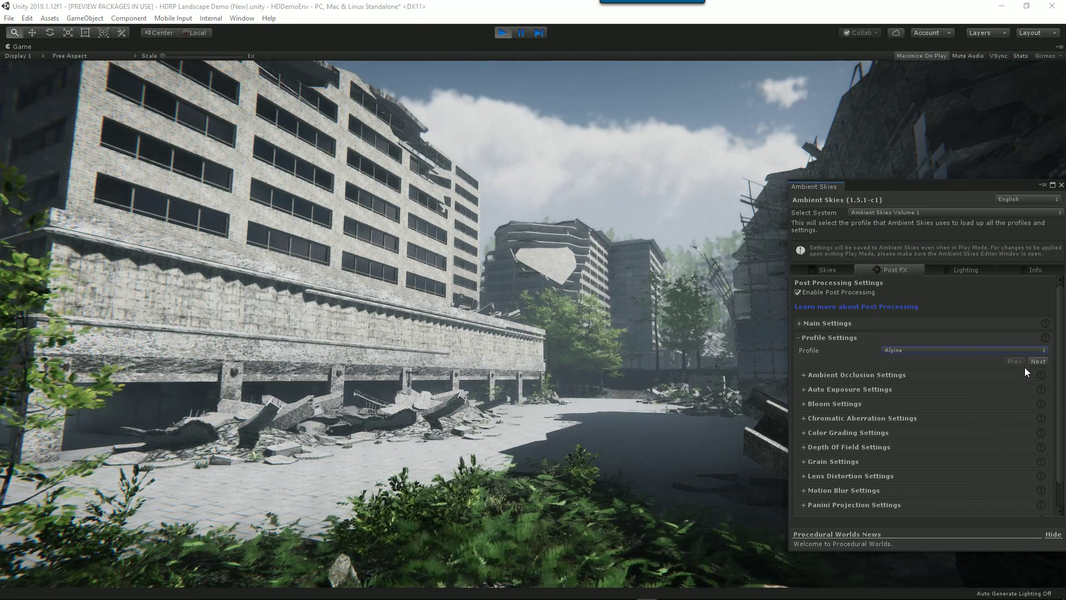
- Step through Autumn Leaves, Azreal 2, Blorange, Contrast Burn and Desert to the Forest profile
{"action": "left_click", "coordinate": [1038, 361]}
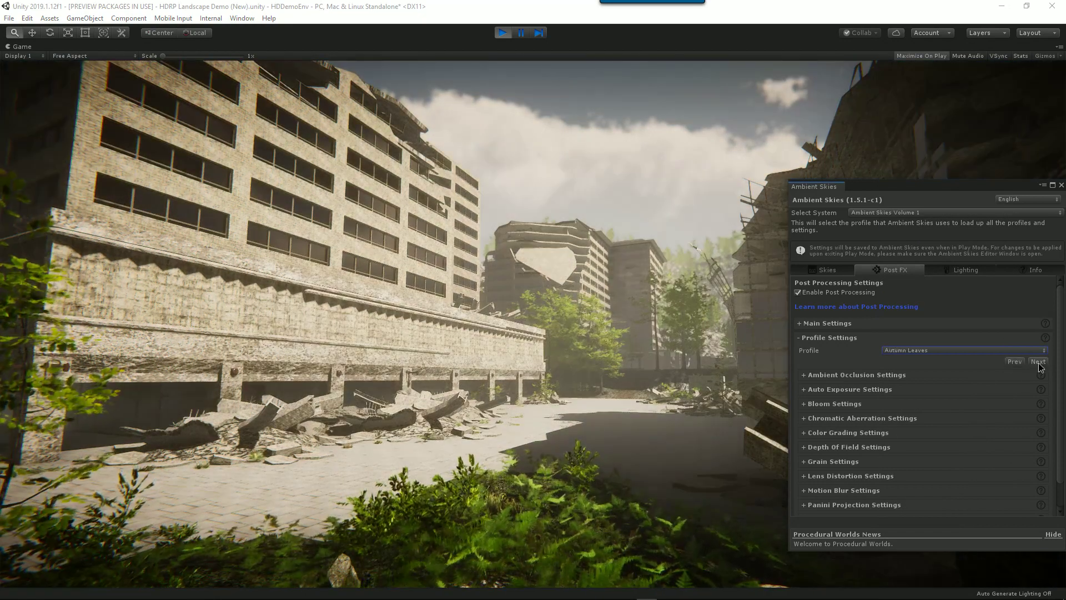
{"action": "left_click", "coordinate": [1038, 362]}
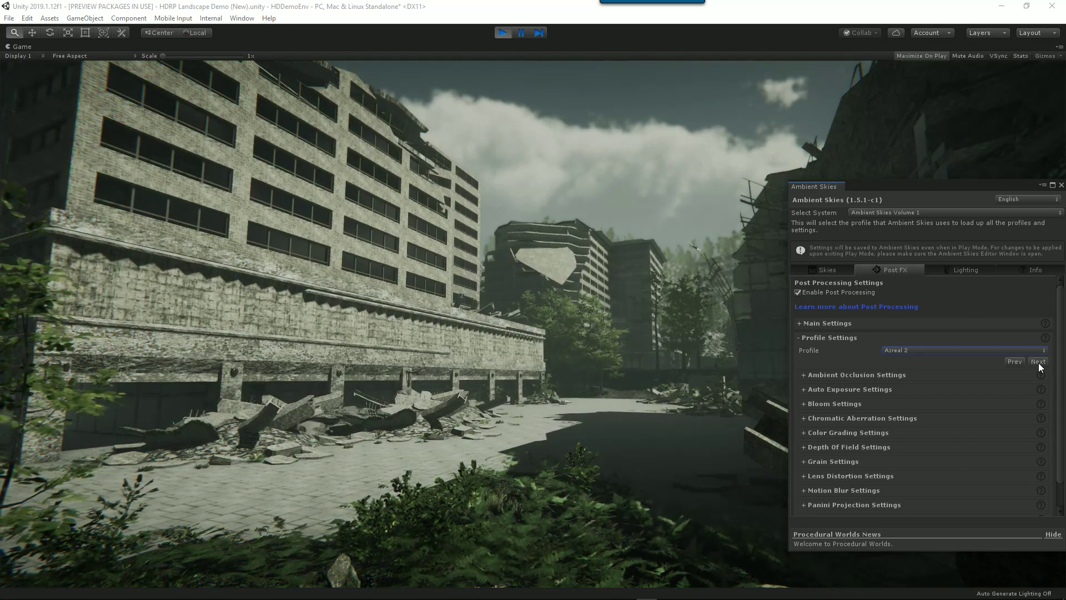
{"action": "left_click", "coordinate": [1038, 361]}
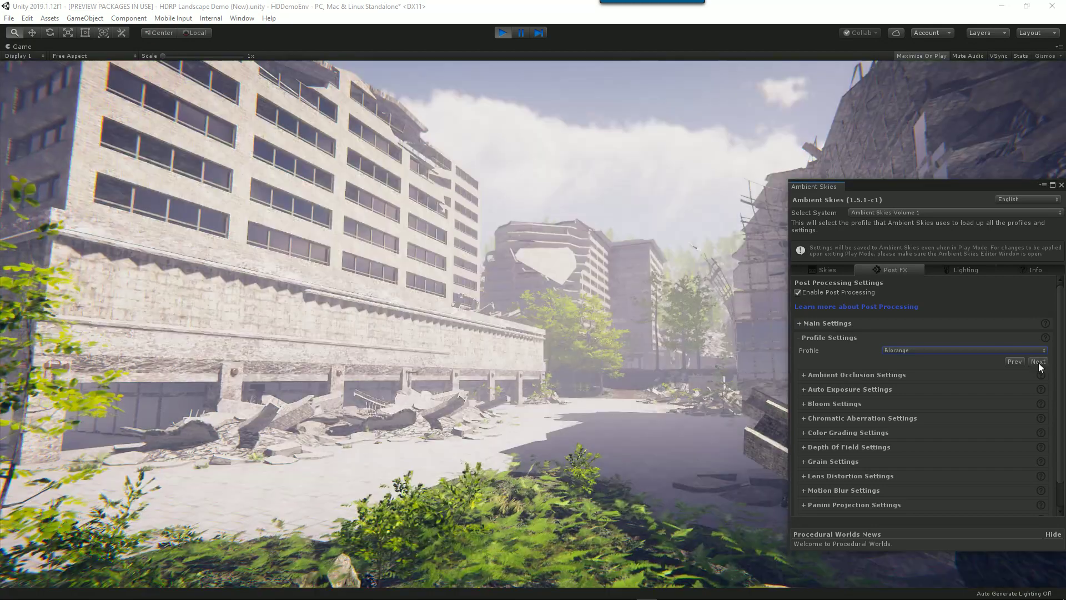
{"action": "left_click", "coordinate": [1038, 362]}
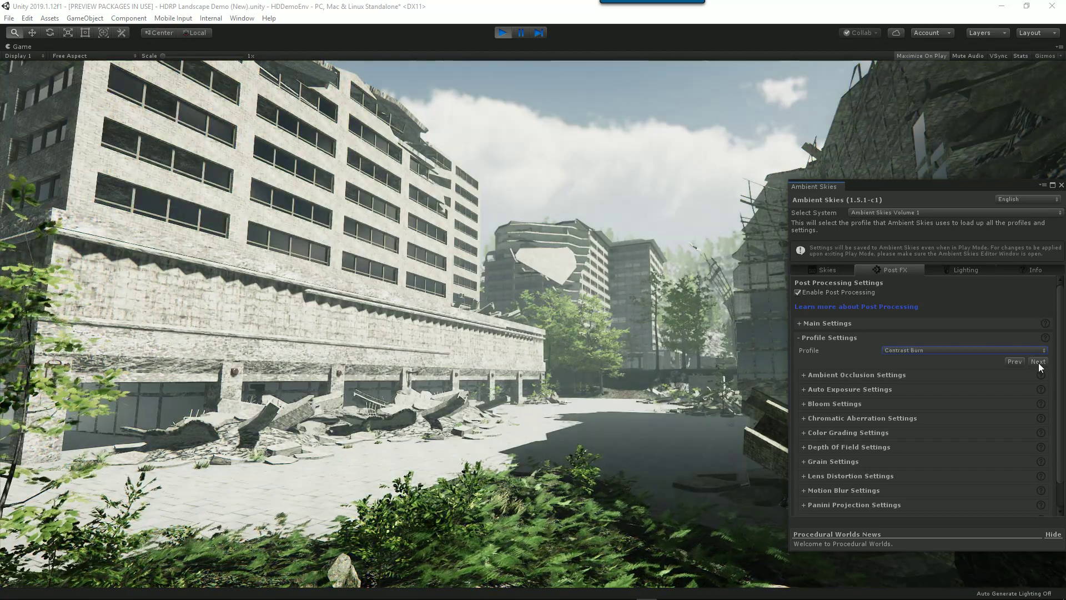
{"action": "left_click", "coordinate": [1038, 361]}
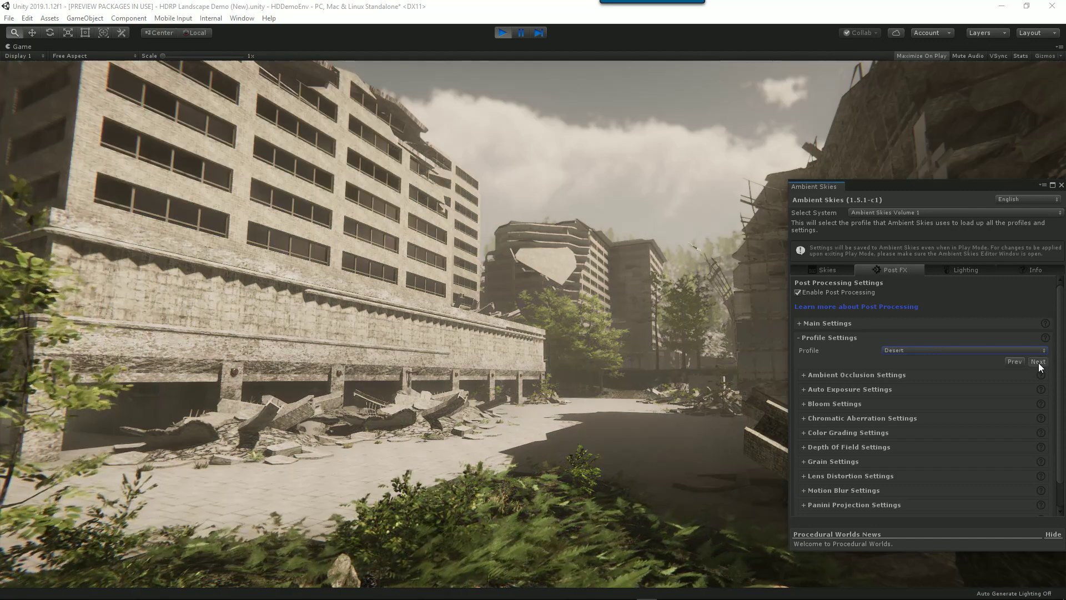
{"action": "left_click_drag", "start_coordinate": [930, 189], "coordinate": [885, 186]}
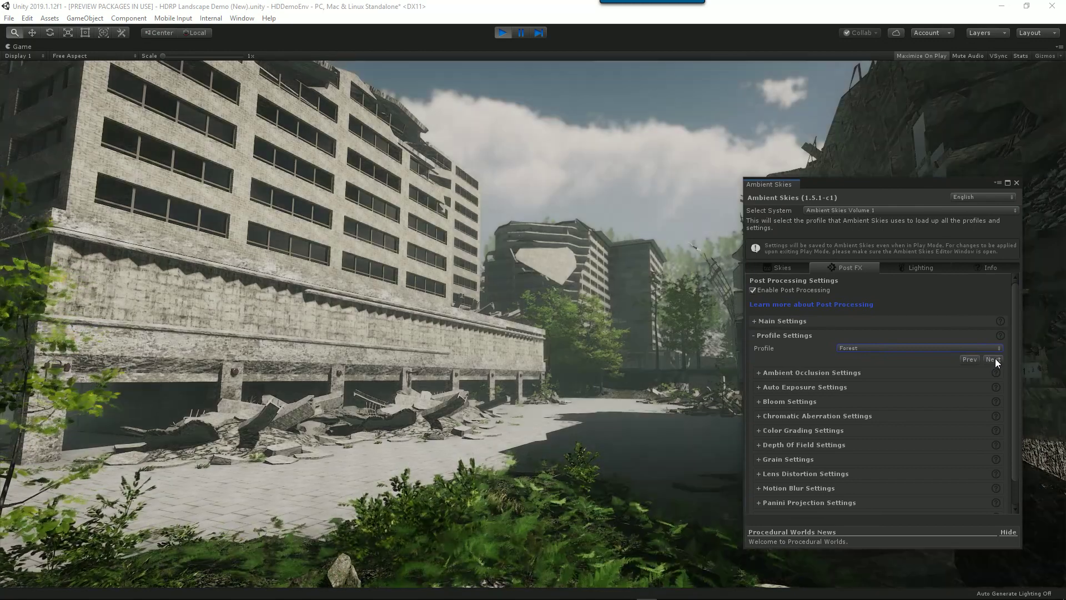
{"action": "left_click", "coordinate": [993, 360]}
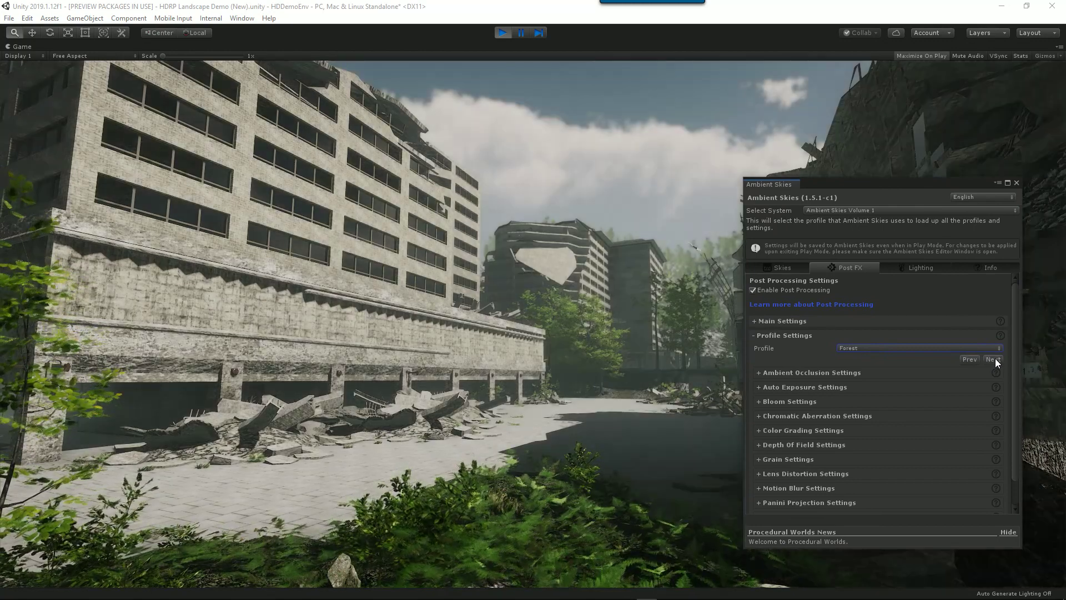
{"action": "scroll", "coordinate": [808, 425], "scroll_direction": "down", "scroll_amount": 2}
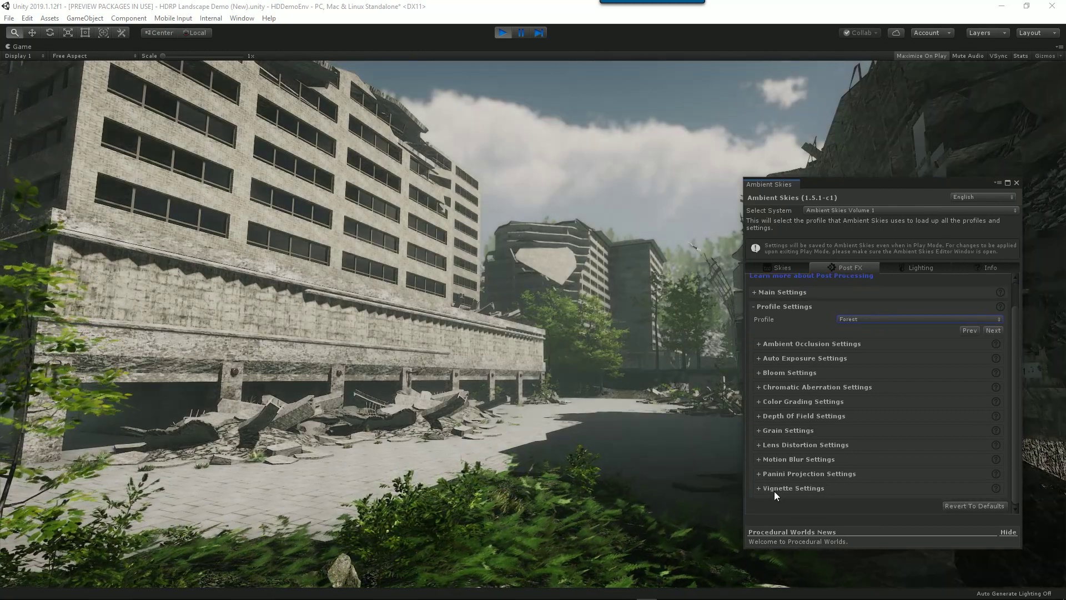
- Raise the Forest profile's Vignette Intensity from 0.15 to about 0.285 and check the darker edges
{"action": "left_click", "coordinate": [760, 488]}
{"action": "scroll", "coordinate": [849, 458], "scroll_direction": "down", "scroll_amount": 5}
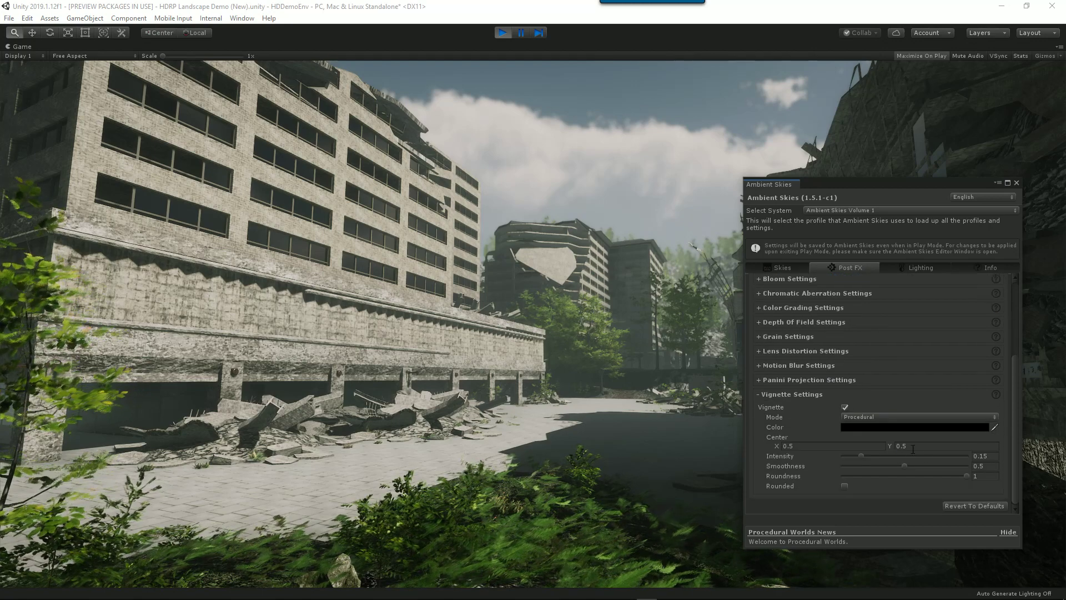
{"action": "left_click_drag", "start_coordinate": [857, 454], "coordinate": [873, 454]}
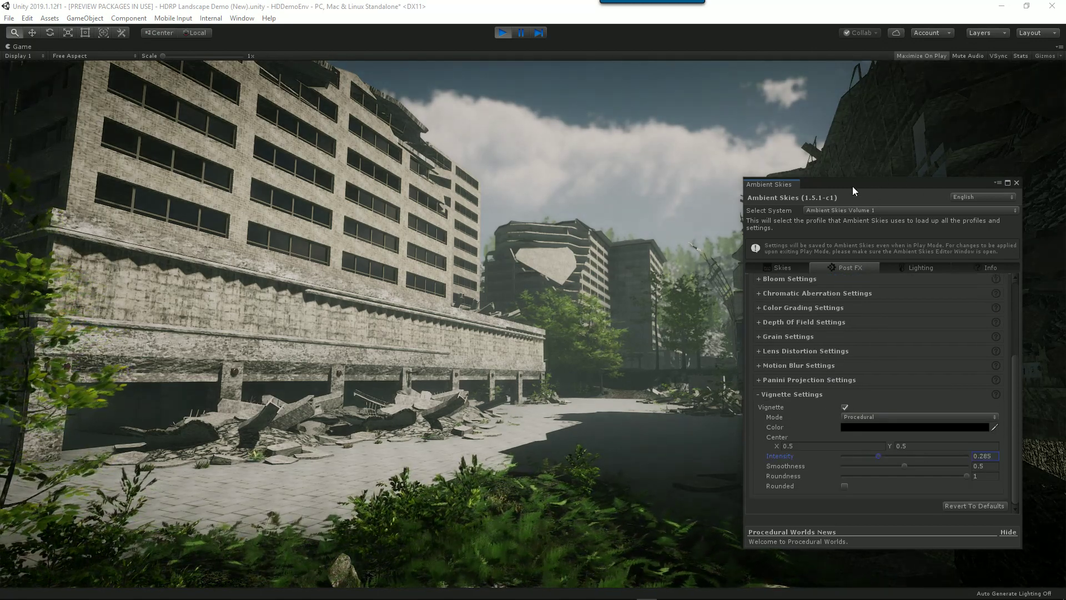
{"action": "left_click_drag", "start_coordinate": [853, 189], "coordinate": [1065, 192]}
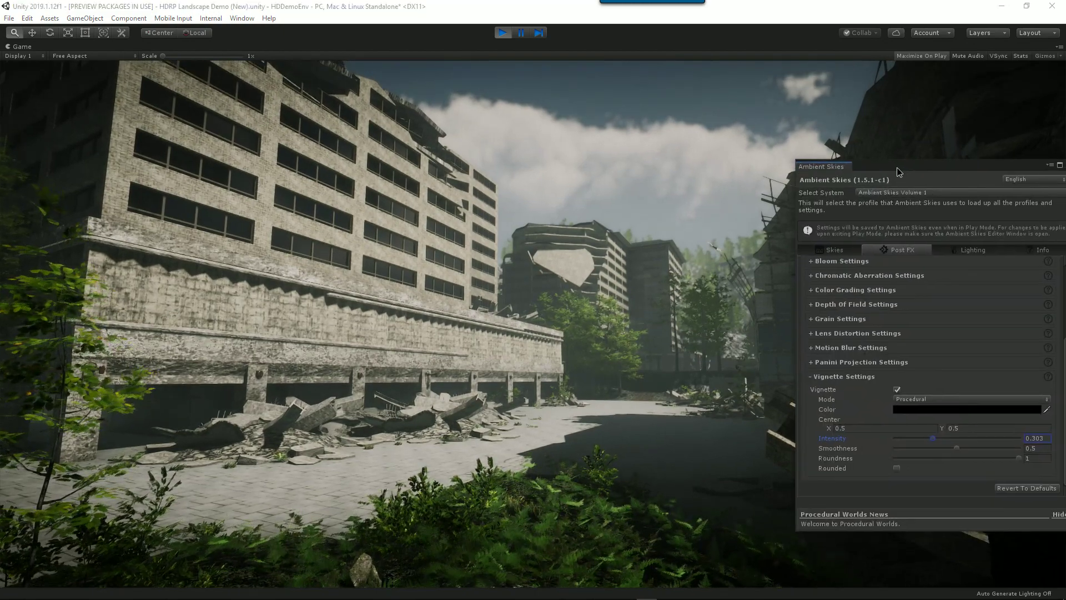
{"action": "left_click_drag", "start_coordinate": [897, 168], "coordinate": [1023, 185]}
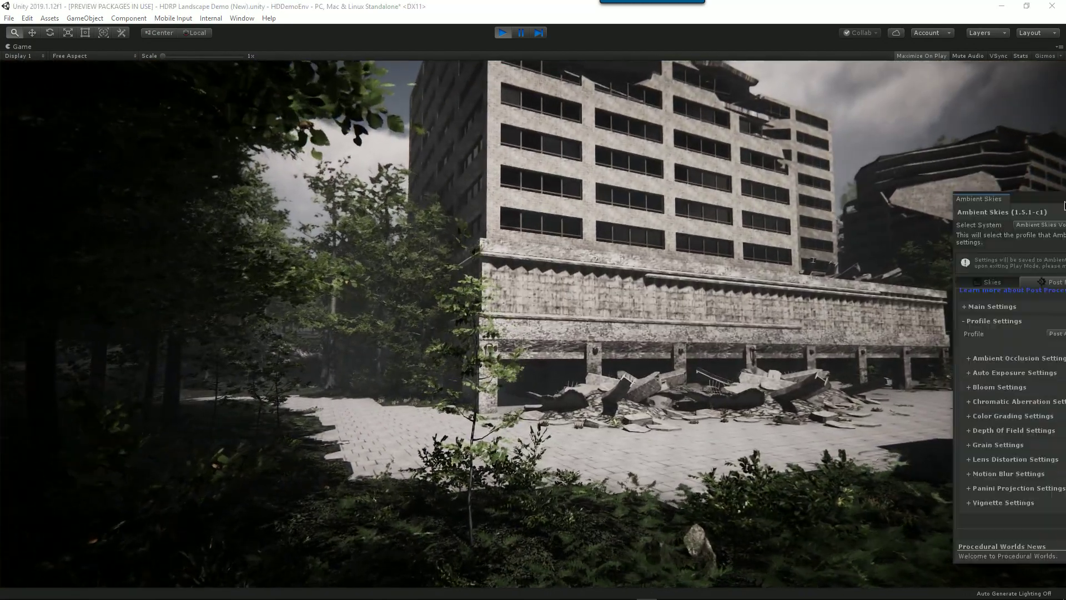
- Compare ambient occlusion off and on, then raise its Amount from 1.2 to 1.7
{"action": "left_click_drag", "start_coordinate": [914, 197], "coordinate": [938, 189]}
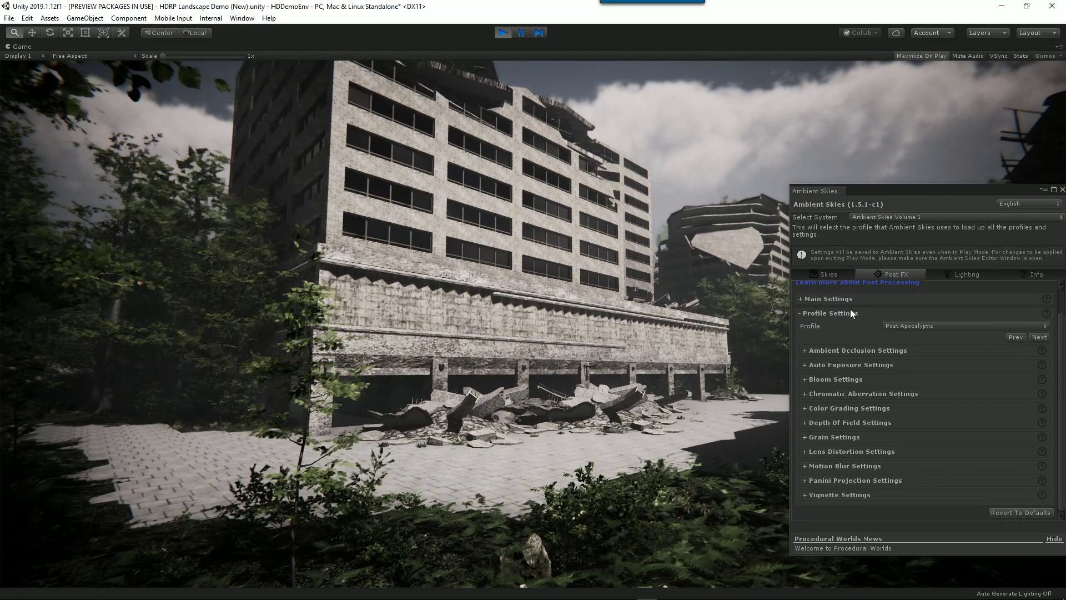
{"action": "left_click", "coordinate": [807, 350]}
{"action": "left_click", "coordinate": [890, 364]}
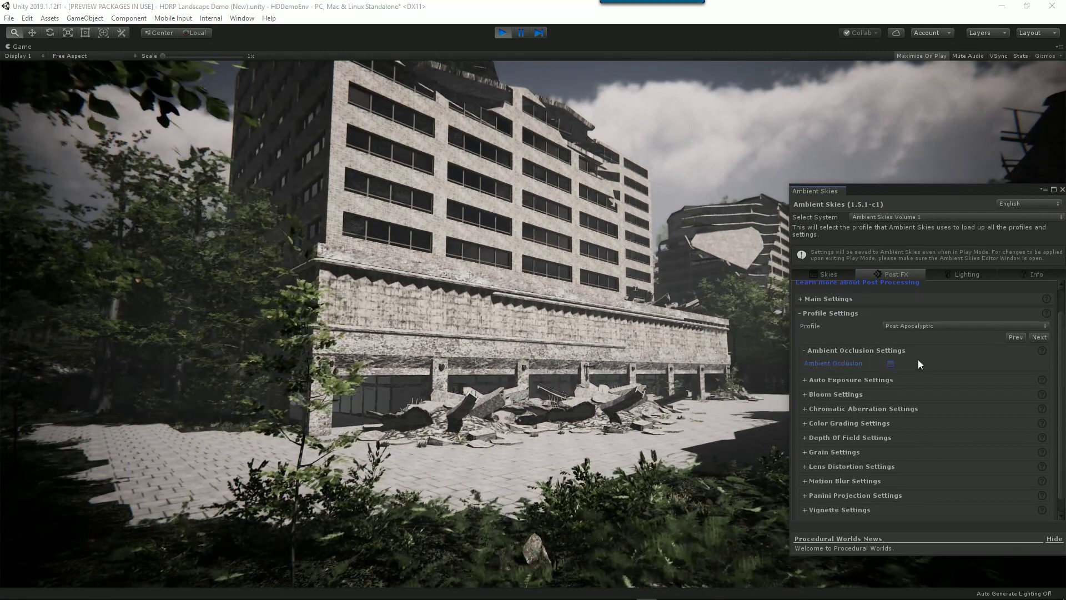
{"action": "left_click", "coordinate": [891, 363]}
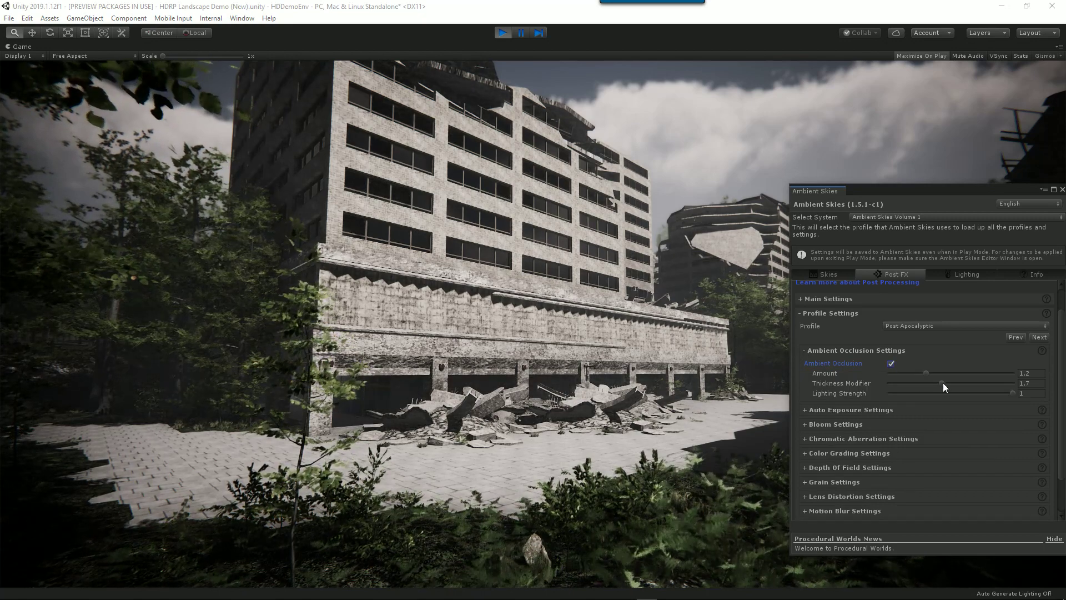
{"action": "mouse_move", "coordinate": [925, 373]}
{"action": "left_mouse_down"}
{"action": "mouse_move", "coordinate": [957, 373]}
{"action": "mouse_move", "coordinate": [925, 375]}
{"action": "left_mouse_up"}
{"action": "left_click", "coordinate": [804, 350]}
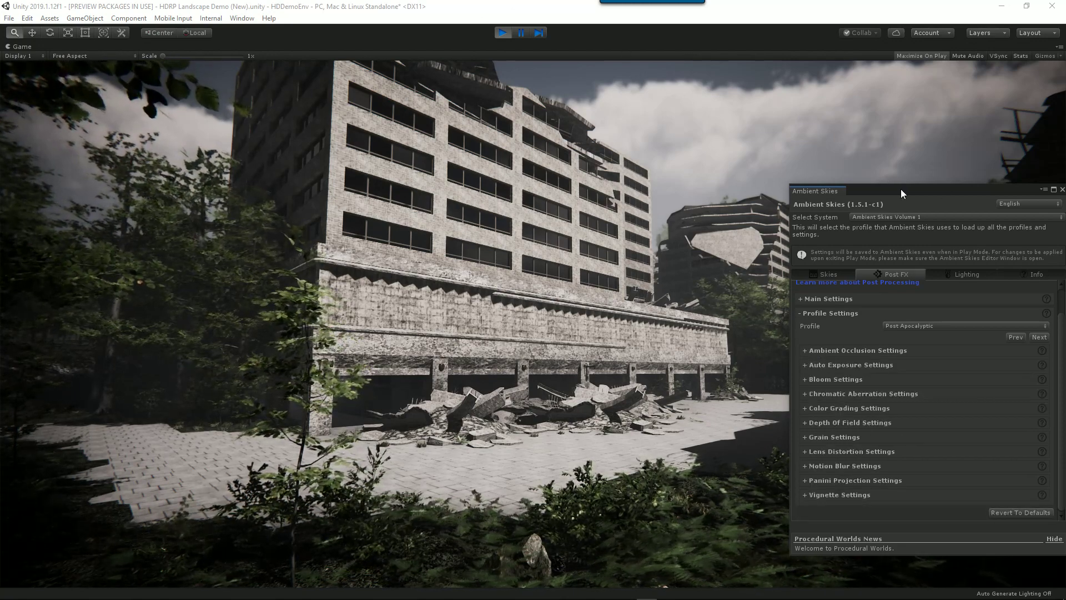
{"action": "left_click_drag", "start_coordinate": [866, 192], "coordinate": [853, 217]}
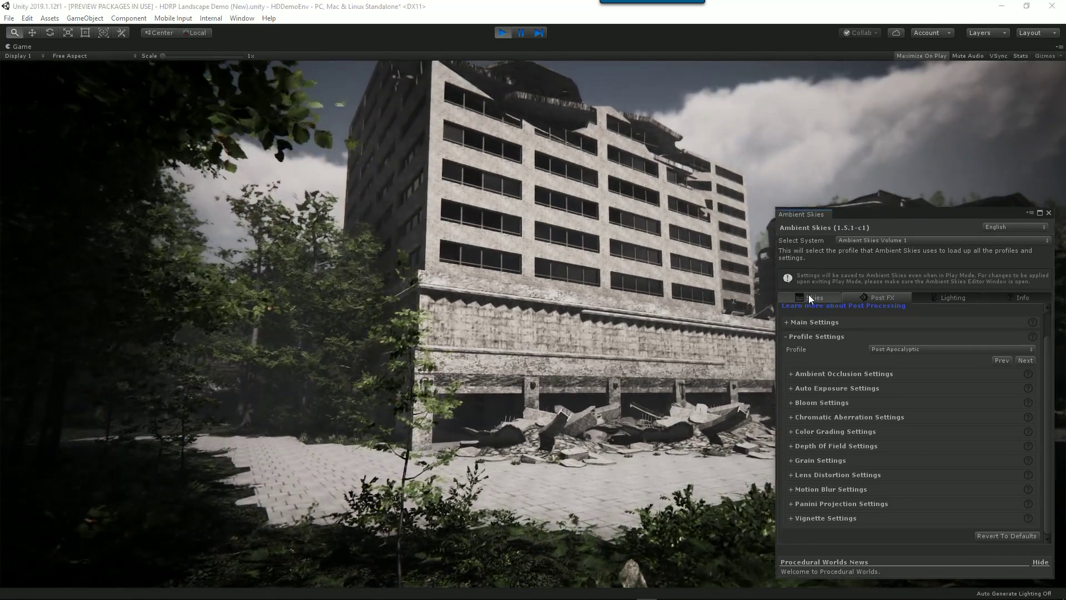
- In the Skies tab, step the Skybox Profile past Sky Five High to Sky Six Low and preview the scene
{"action": "left_click", "coordinate": [809, 296]}
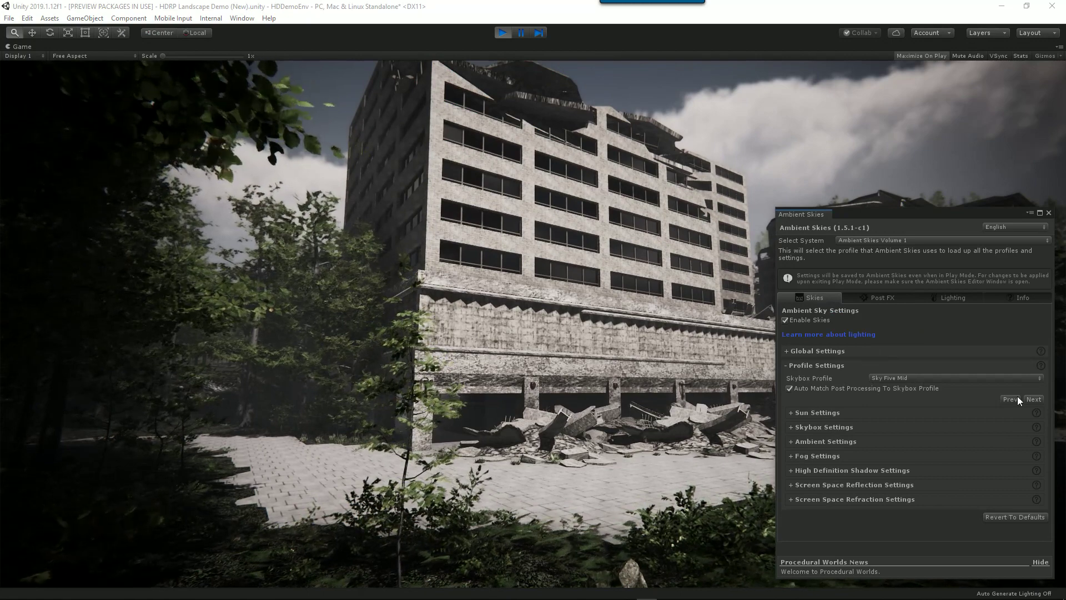
{"action": "left_click", "coordinate": [1034, 400]}
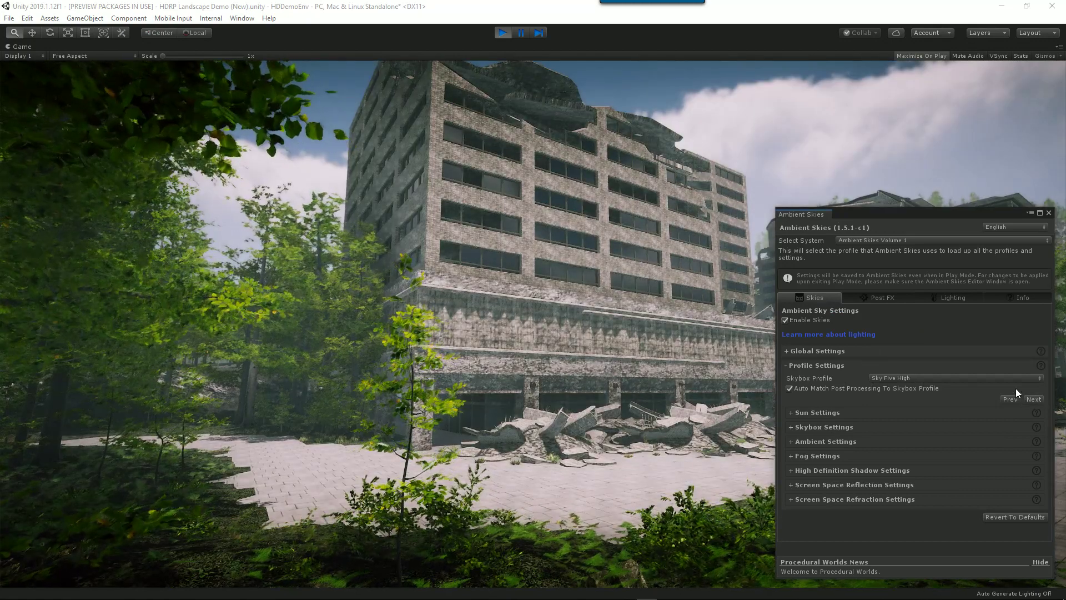
{"action": "left_click", "coordinate": [1049, 212]}
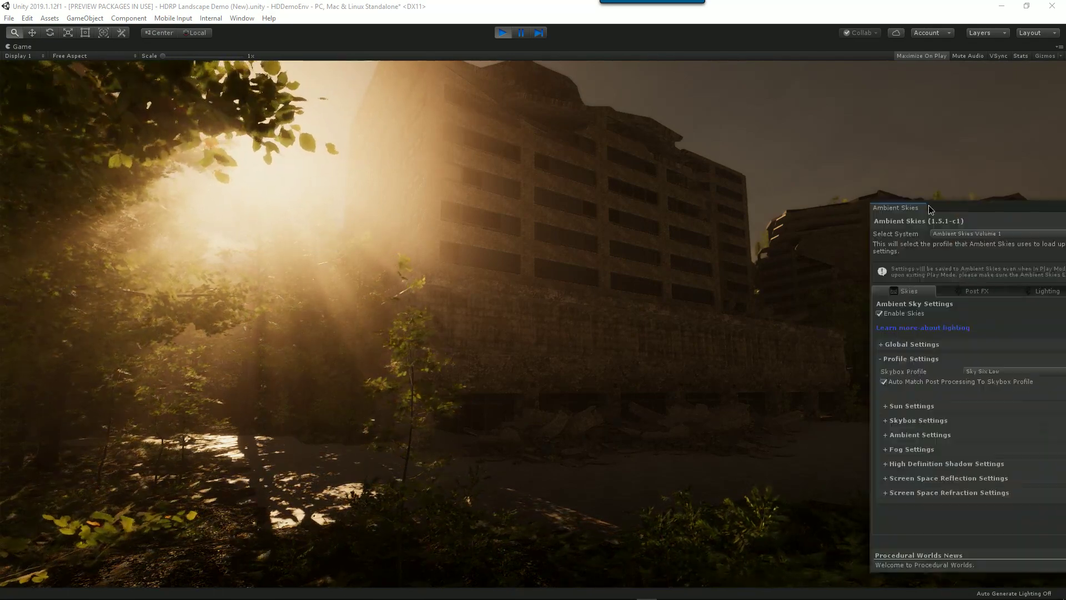
{"action": "left_click_drag", "start_coordinate": [977, 206], "coordinate": [832, 198]}
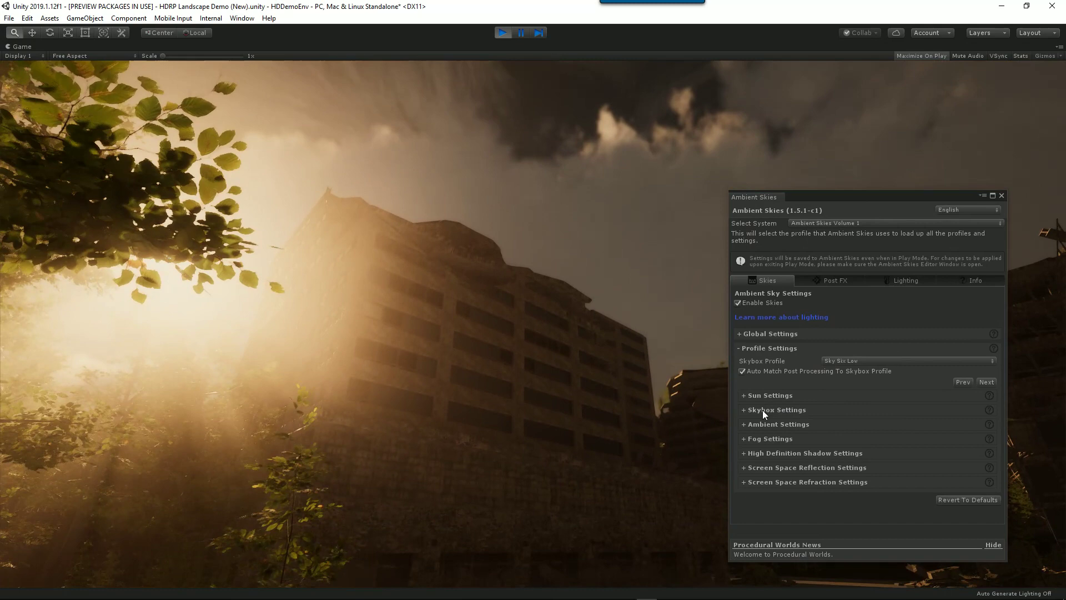
- Try a brighter exposure, then settle on Skybox Exposure 0.8, Skybox Rotation 174 and Sun Pitch 149
{"action": "left_click", "coordinate": [744, 410]}
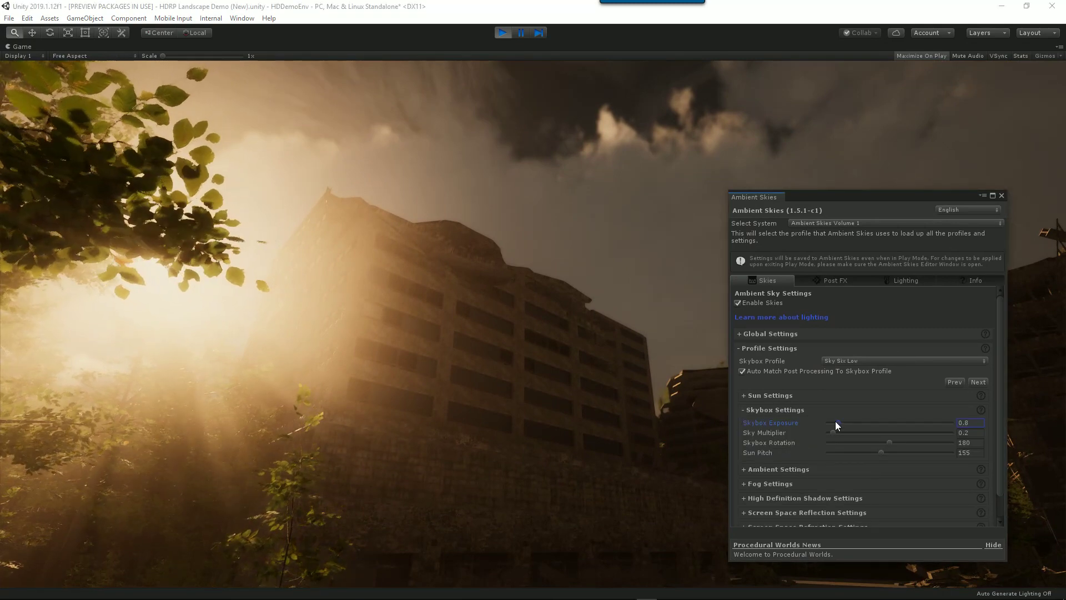
{"action": "left_click_drag", "start_coordinate": [837, 424], "coordinate": [852, 424]}
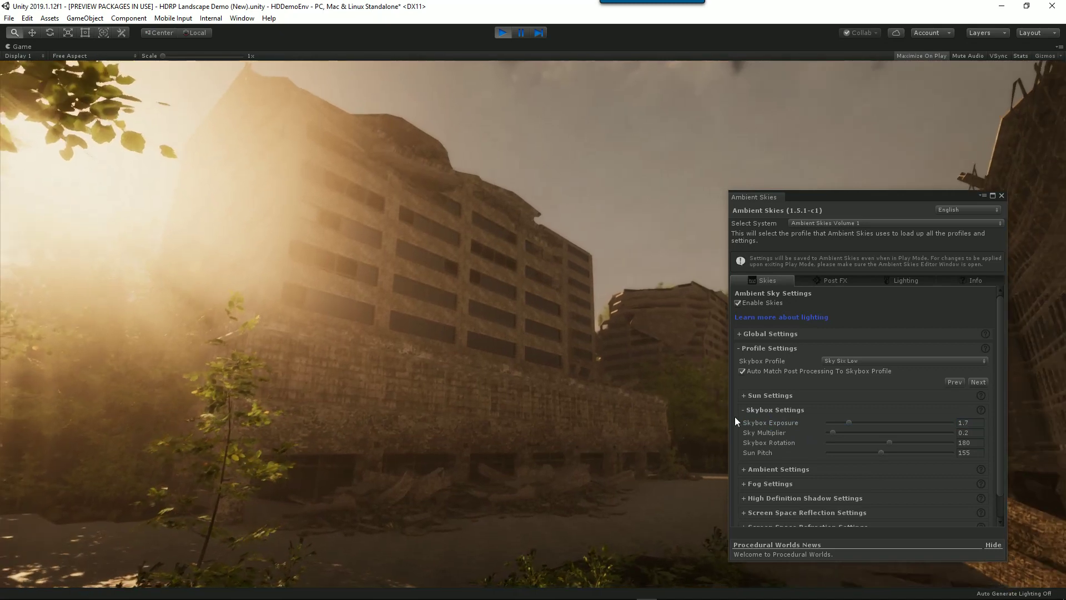
{"action": "left_click_drag", "start_coordinate": [851, 422], "coordinate": [839, 426]}
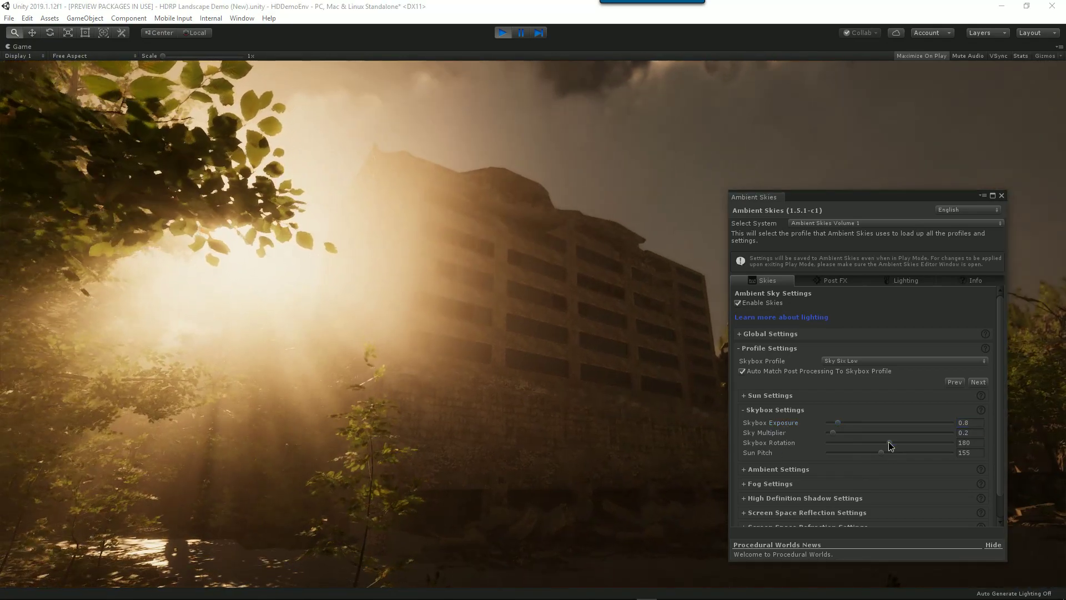
{"action": "mouse_move", "coordinate": [889, 443]}
{"action": "left_mouse_down"}
{"action": "mouse_move", "coordinate": [860, 444]}
{"action": "mouse_move", "coordinate": [894, 445]}
{"action": "mouse_move", "coordinate": [878, 450]}
{"action": "left_mouse_up"}
{"action": "left_click", "coordinate": [884, 452]}
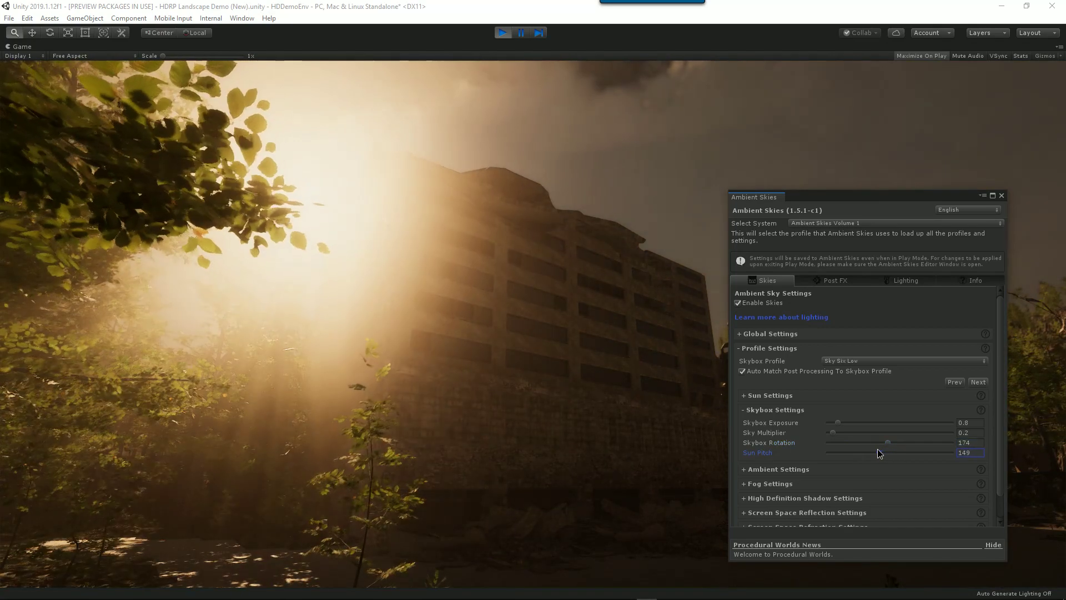
- Set the Global Settings System Type to Ambient Procedural Skies, bringing in the Sunny Morning sky
{"action": "left_click", "coordinate": [779, 336]}
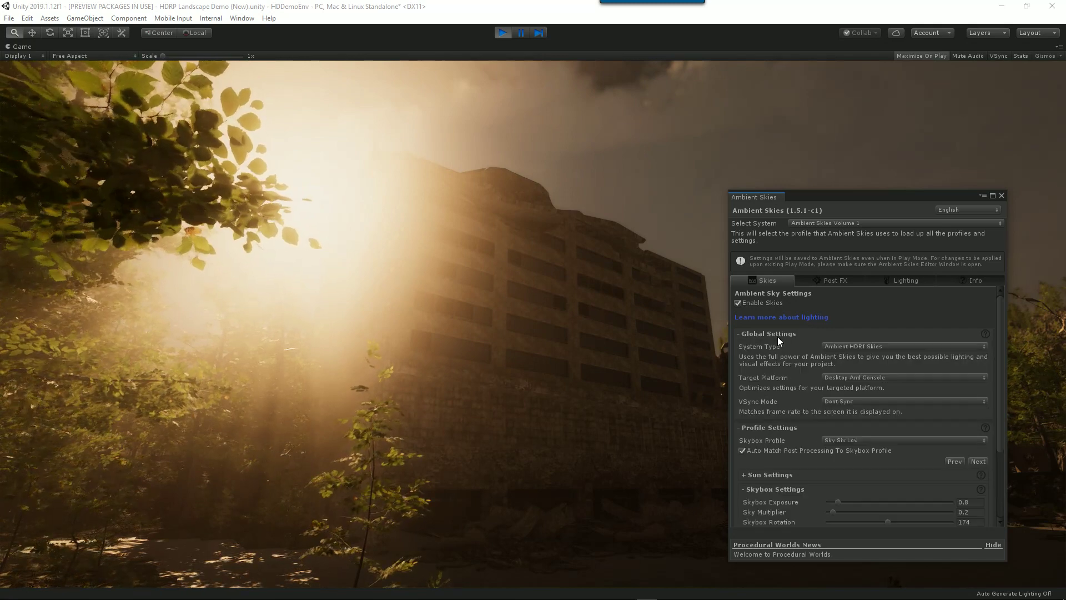
{"action": "left_click", "coordinate": [866, 347]}
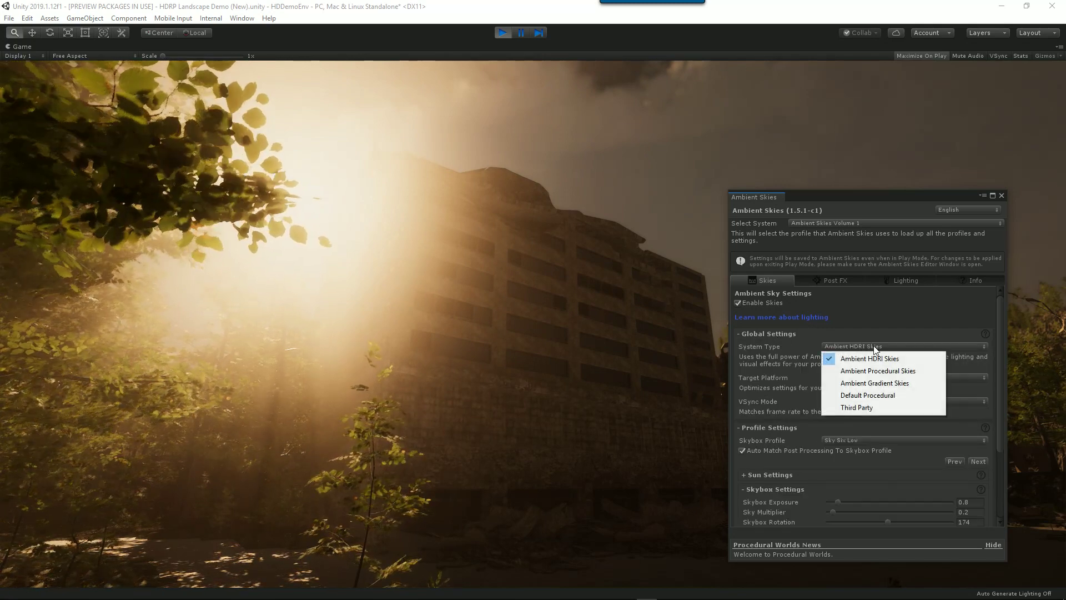
{"action": "left_click", "coordinate": [895, 371]}
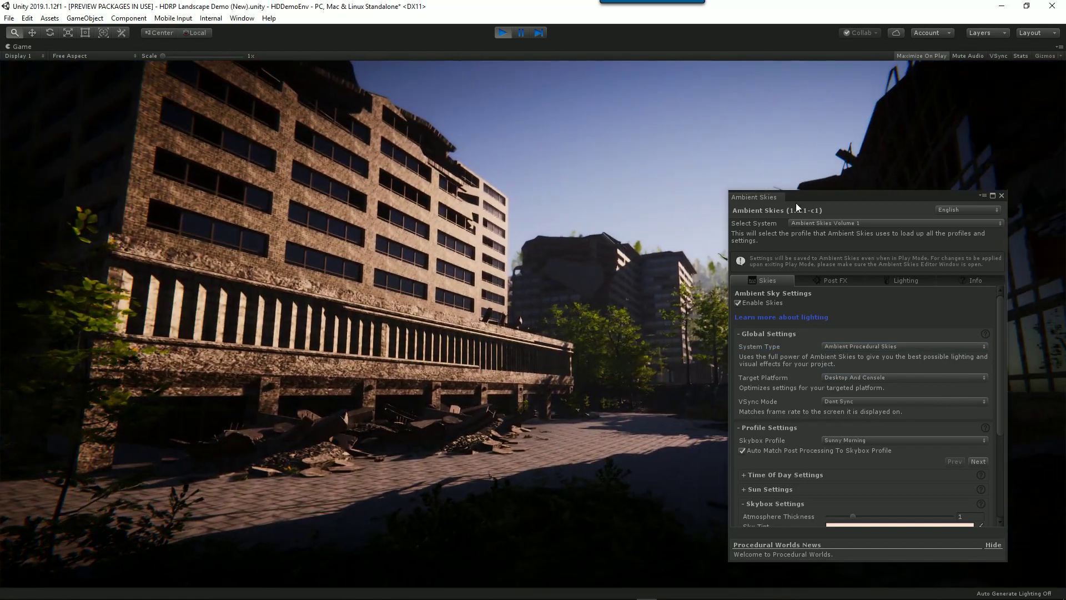
{"action": "left_click_drag", "start_coordinate": [797, 204], "coordinate": [865, 202]}
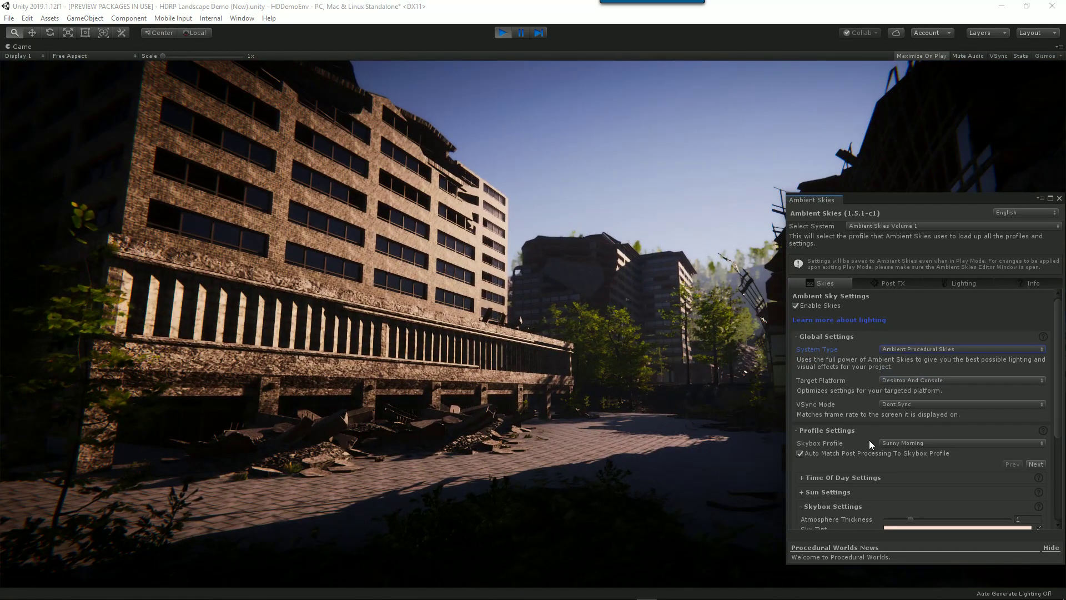
{"action": "scroll", "coordinate": [861, 445], "scroll_direction": "down", "scroll_amount": 3}
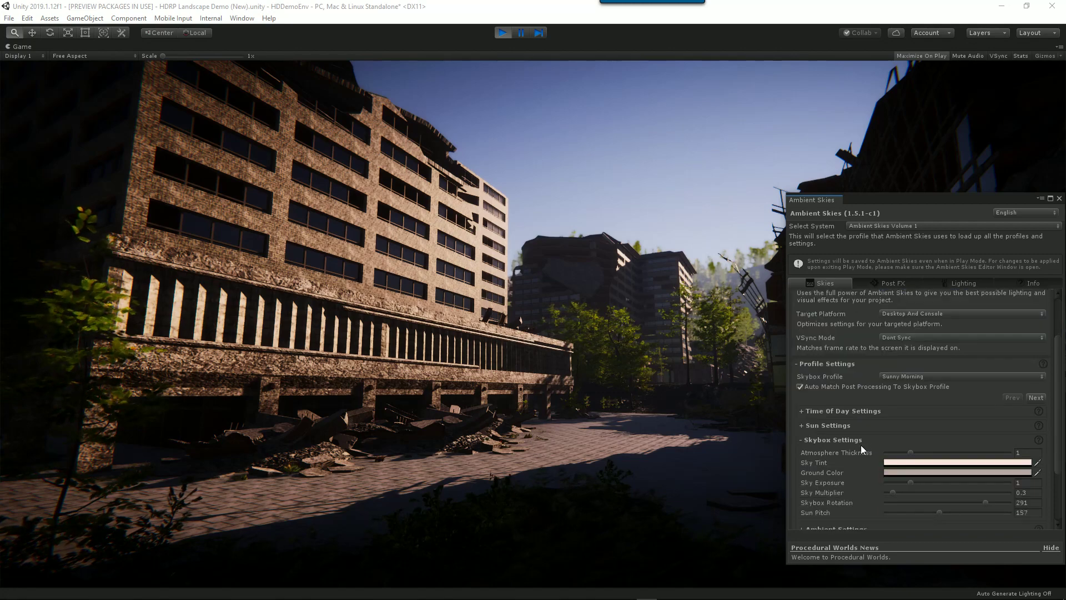
{"action": "left_click", "coordinate": [802, 441]}
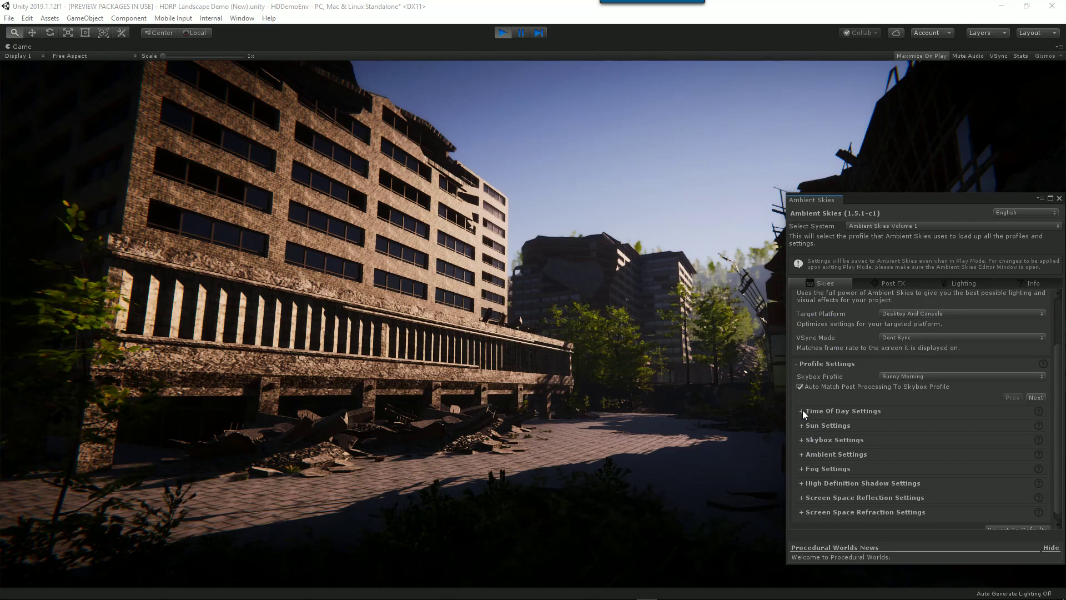
- Check the time of day options, then set Sun Pitch to 160 and Skybox Rotation to 299
{"action": "left_click", "coordinate": [802, 411]}
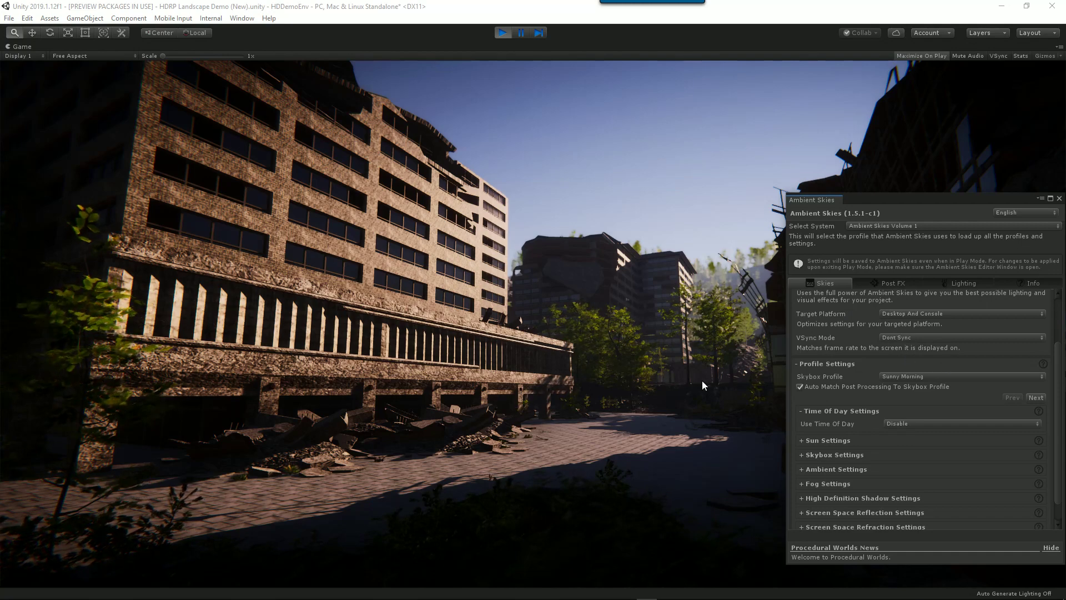
{"action": "left_click", "coordinate": [801, 412]}
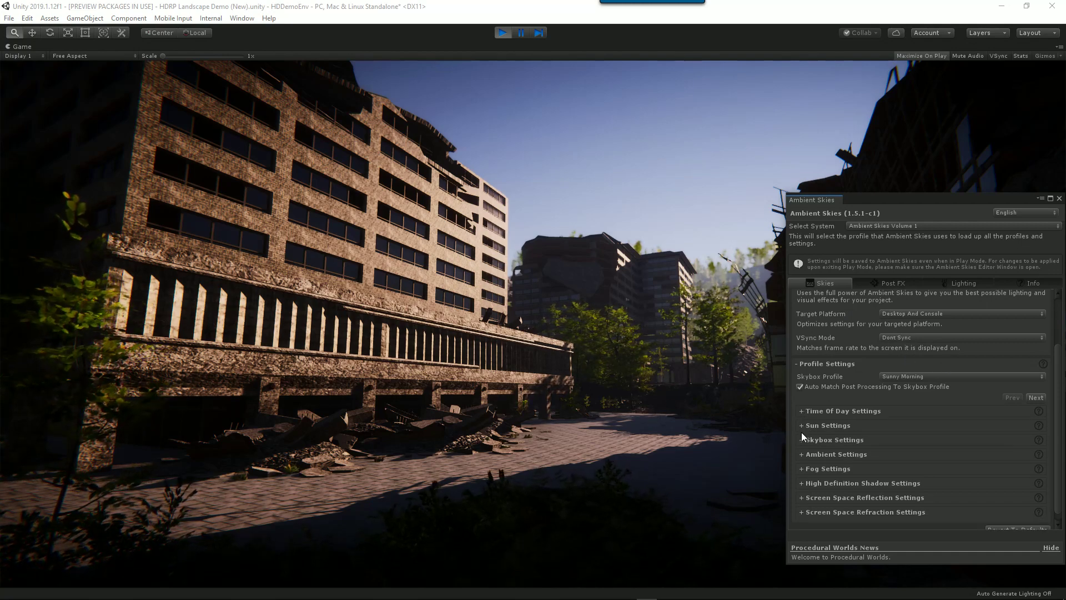
{"action": "left_click", "coordinate": [802, 439]}
{"action": "scroll", "coordinate": [887, 412], "scroll_direction": "down", "scroll_amount": 2}
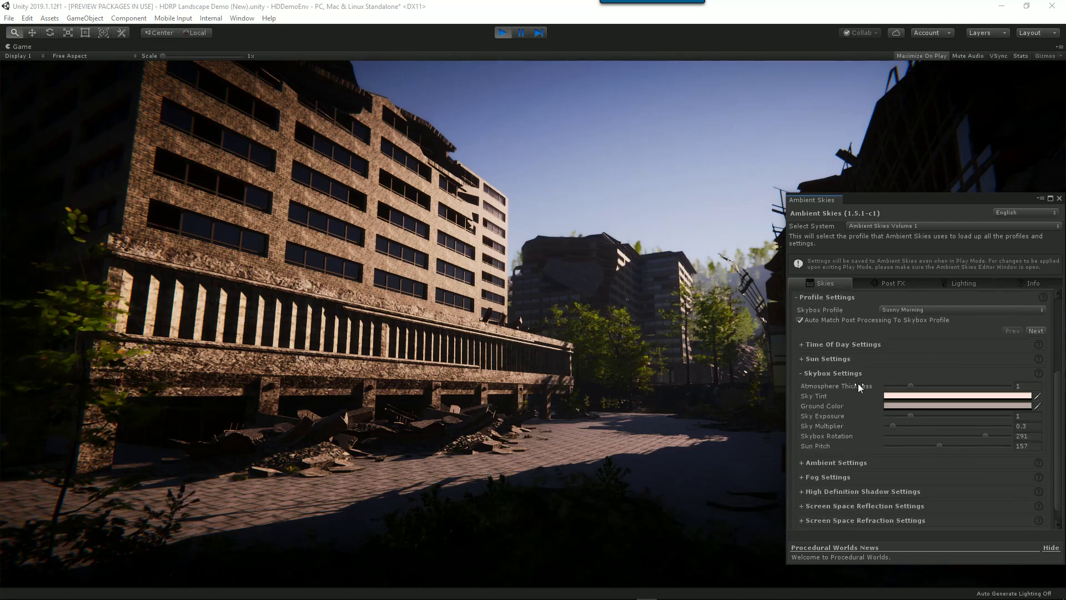
{"action": "left_click_drag", "start_coordinate": [938, 445], "coordinate": [940, 445]}
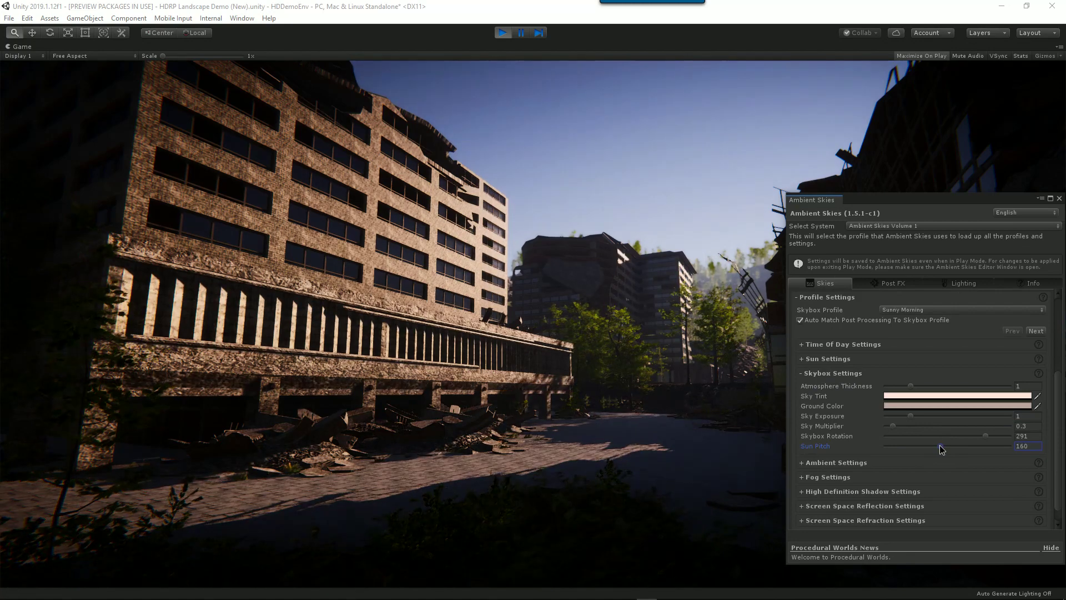
{"action": "left_click_drag", "start_coordinate": [986, 436], "coordinate": [990, 434]}
{"action": "scroll", "coordinate": [984, 436], "scroll_direction": "up", "scroll_amount": 2}
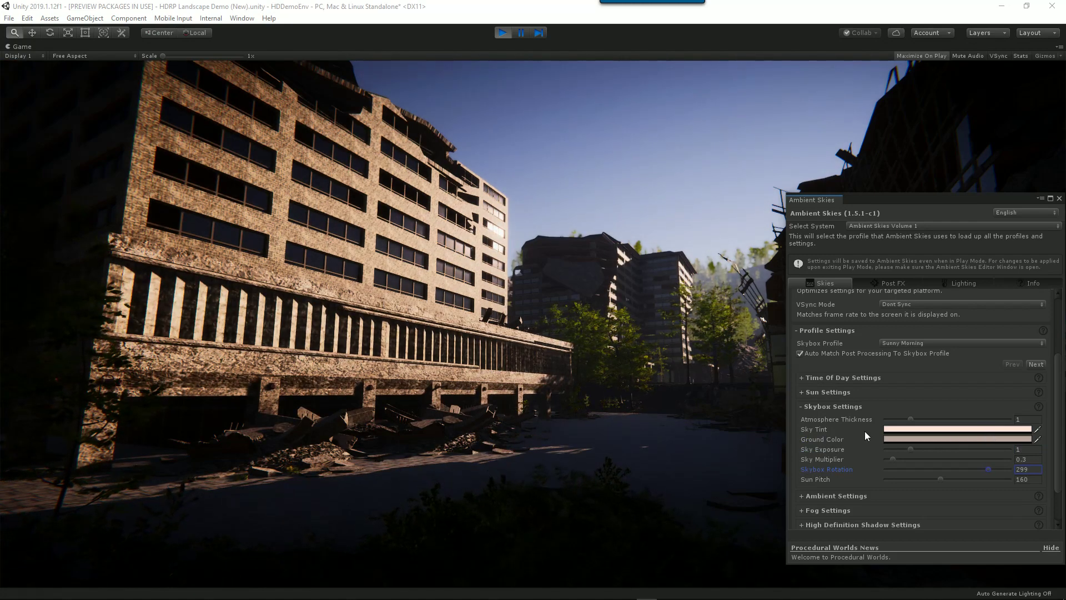
{"action": "left_click", "coordinate": [803, 407]}
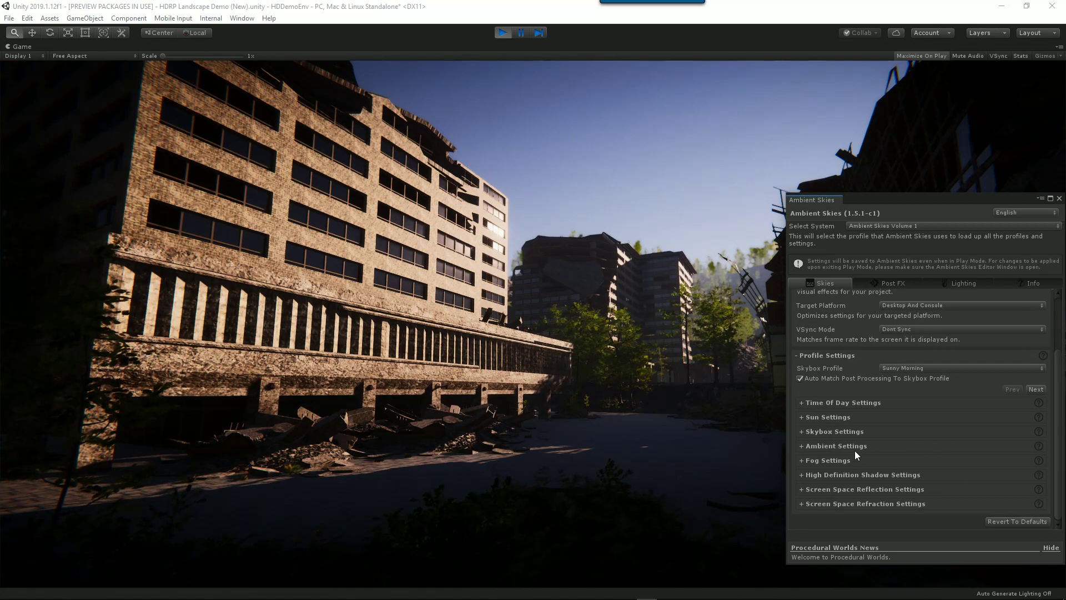
- Raise the Sun Intensity from 1.9 to 3.63 and view the brighter ruined street
{"action": "left_click", "coordinate": [802, 418]}
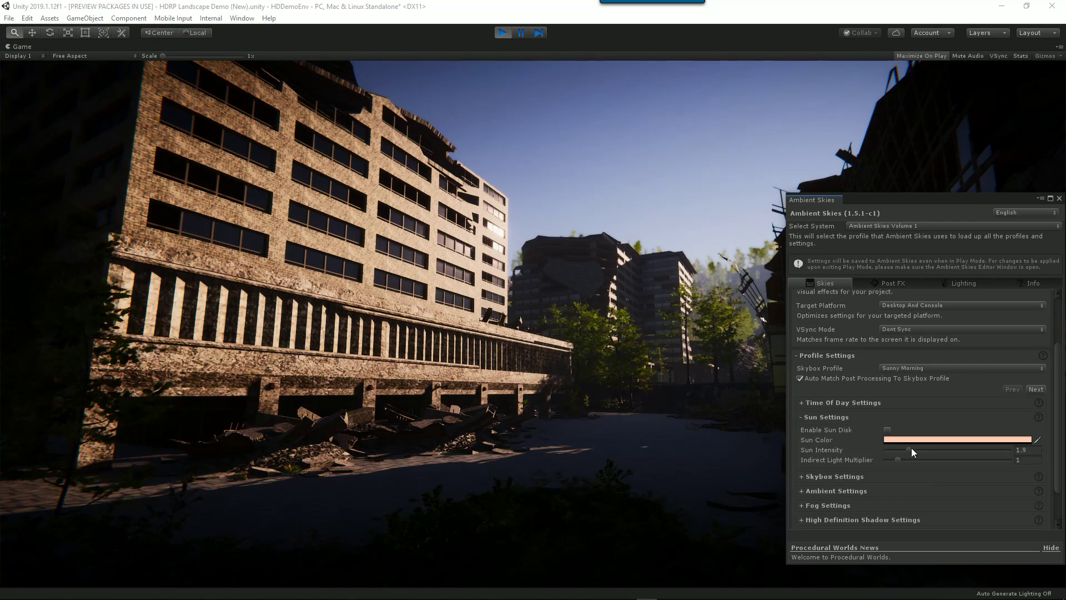
{"action": "left_click_drag", "start_coordinate": [911, 450], "coordinate": [935, 451]}
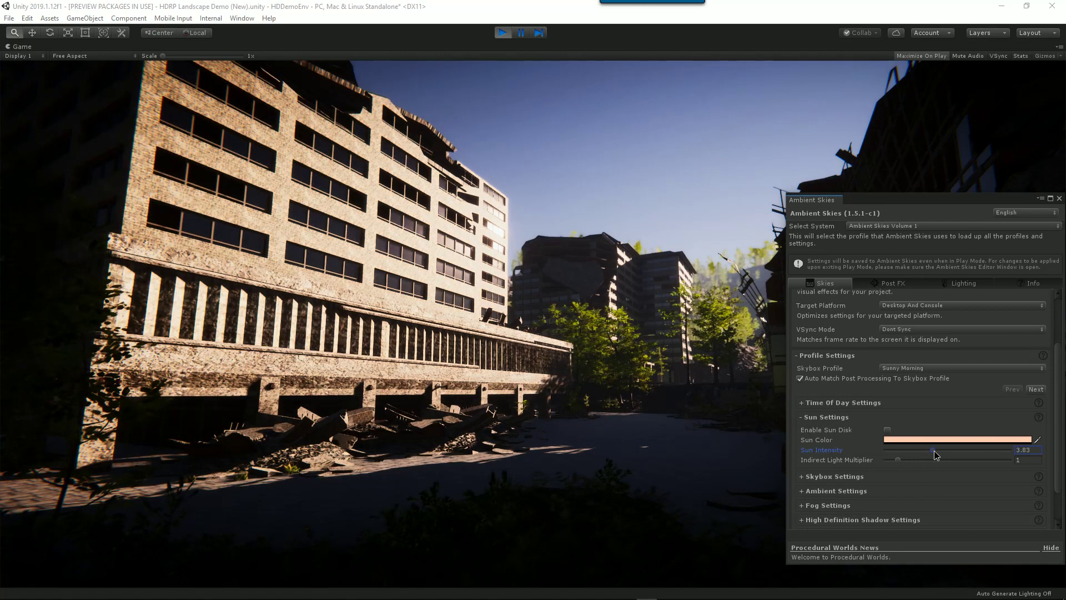
{"action": "left_click_drag", "start_coordinate": [888, 207], "coordinate": [973, 215]}
{"action": "left_click", "coordinate": [725, 329]}
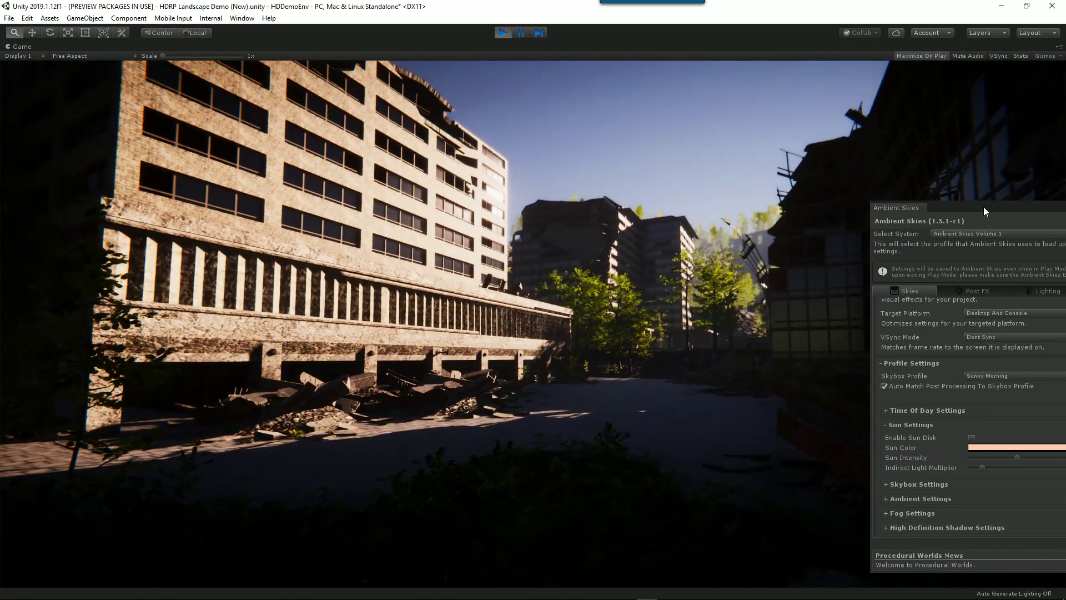
{"action": "left_click_drag", "start_coordinate": [984, 207], "coordinate": [849, 198]}
- In the Lighting tab, try automatic reflection probe spawning, then return Spawn Type to Manual Placement
{"action": "left_click", "coordinate": [912, 281]}
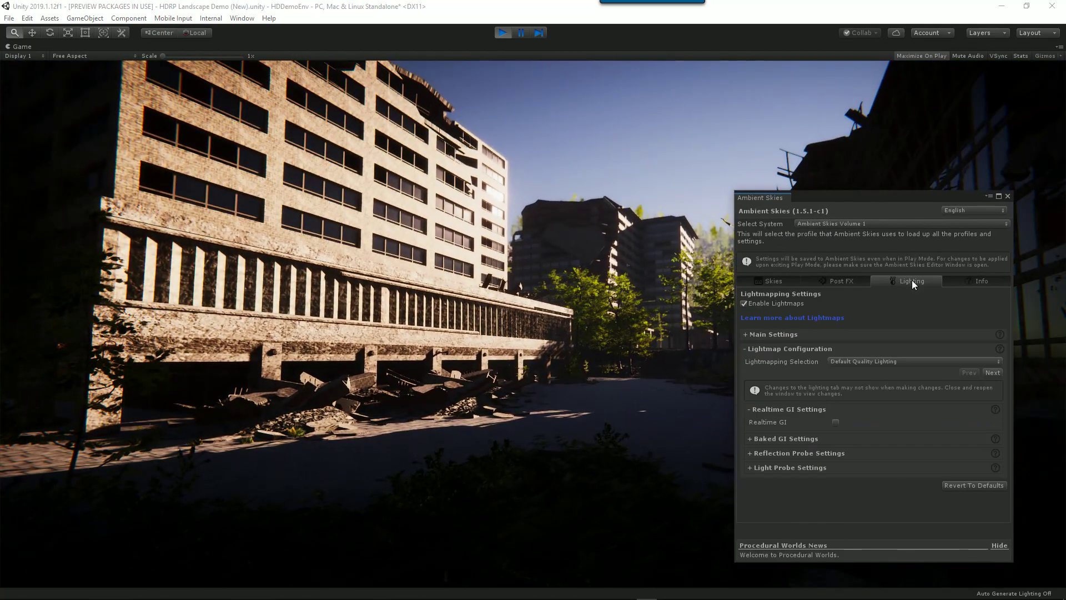
{"action": "left_click", "coordinate": [751, 453]}
{"action": "scroll", "coordinate": [889, 399], "scroll_direction": "down", "scroll_amount": 3}
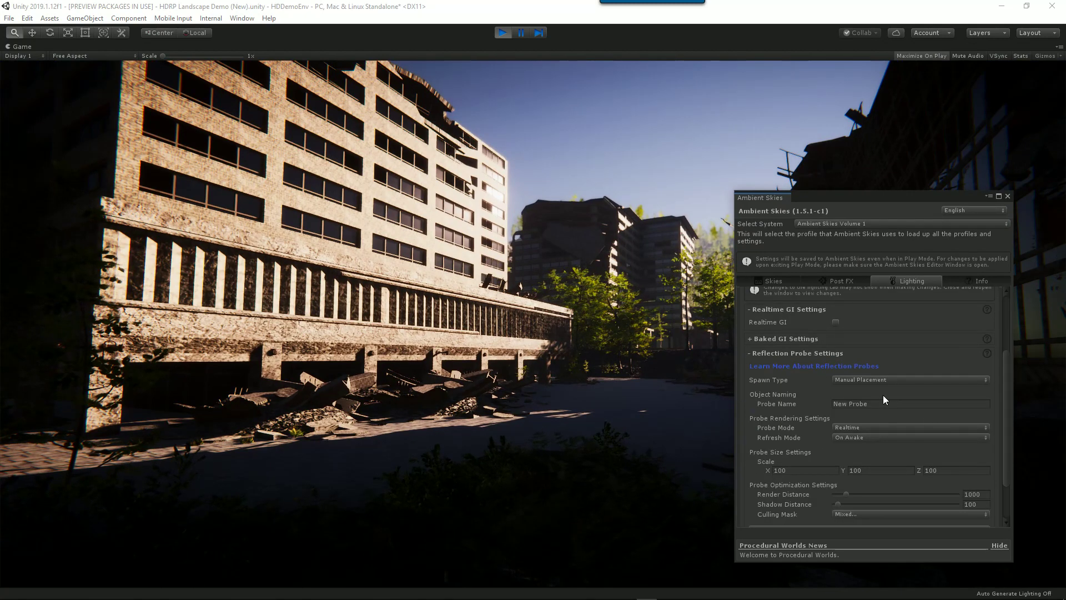
{"action": "left_click", "coordinate": [870, 380]}
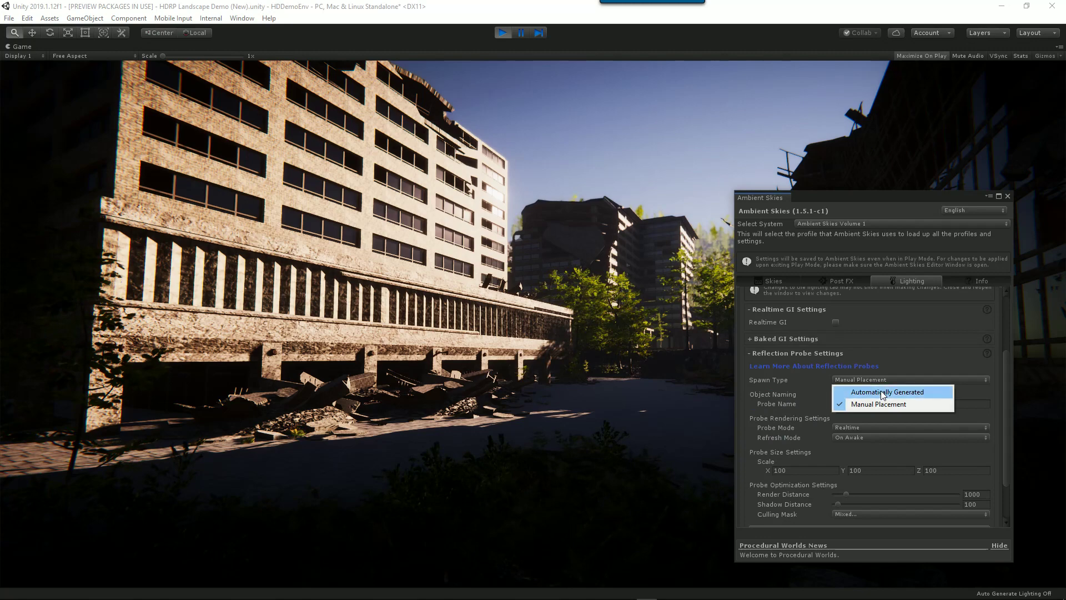
{"action": "left_click", "coordinate": [885, 393]}
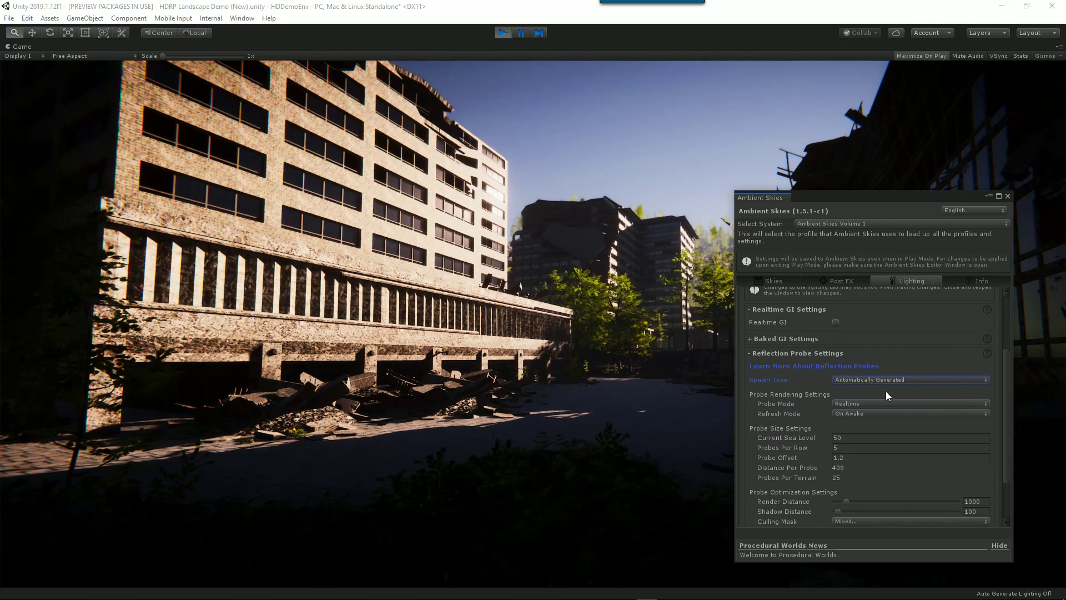
{"action": "left_click", "coordinate": [871, 381]}
{"action": "left_click", "coordinate": [878, 405]}
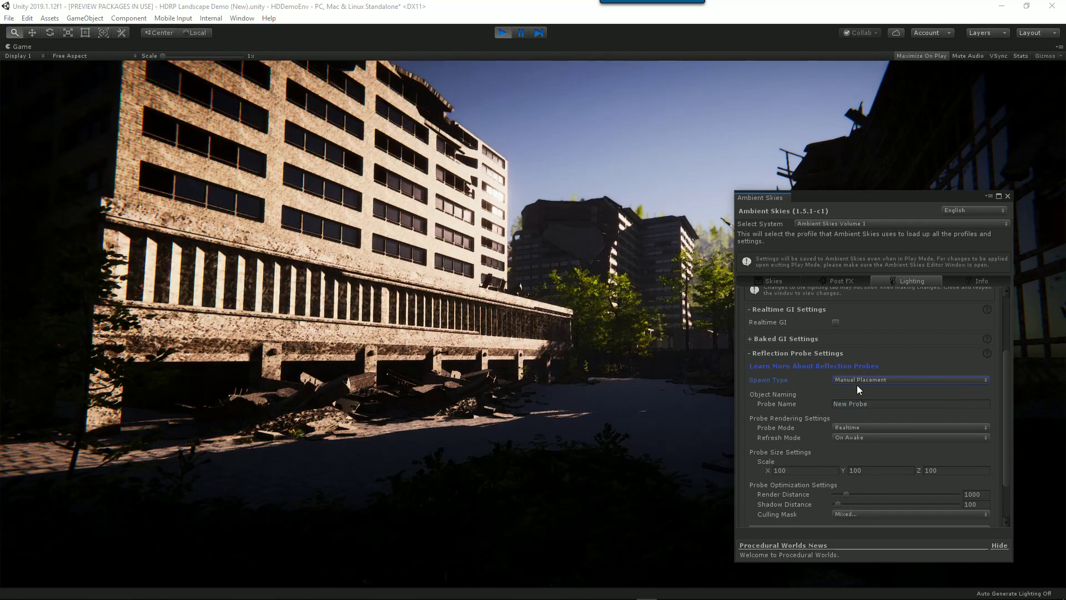
{"action": "left_click", "coordinate": [753, 354]}
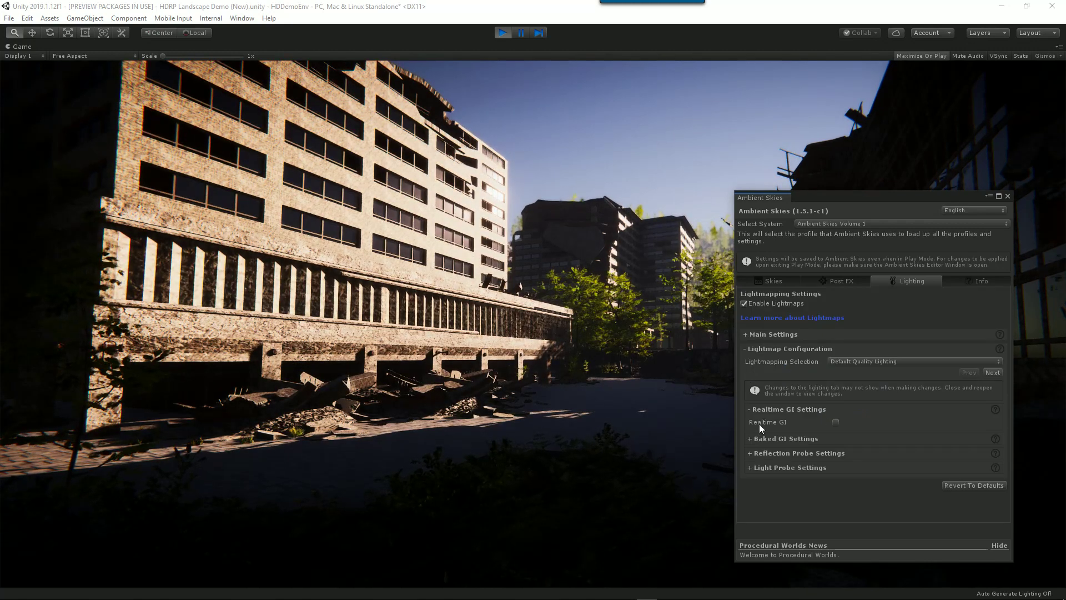
- Review the Light Probe Settings options
{"action": "left_click", "coordinate": [751, 467]}
{"action": "scroll", "coordinate": [919, 420], "scroll_direction": "down", "scroll_amount": 3}
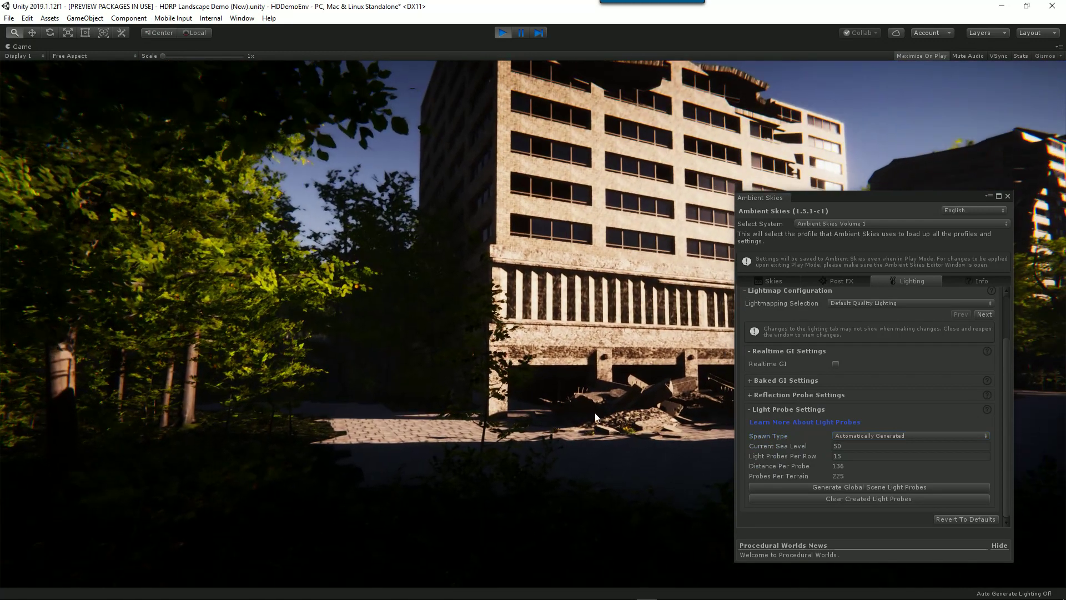
{"action": "left_click", "coordinate": [750, 412]}
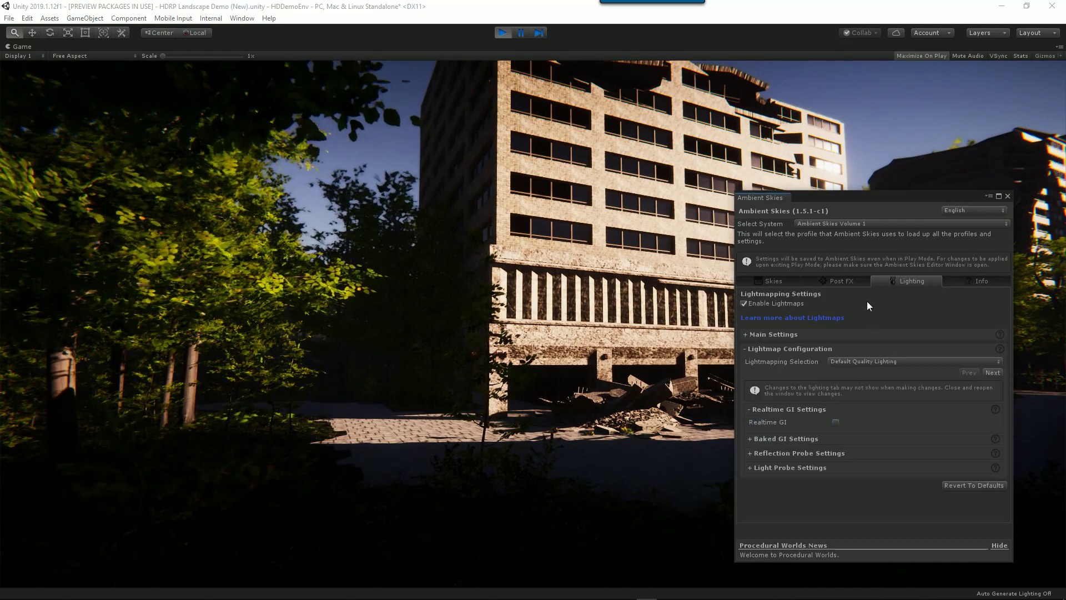
- In the Post FX tab's Depth Of Field Settings, turn Depth Of Field off and back on
{"action": "left_click", "coordinate": [841, 281]}
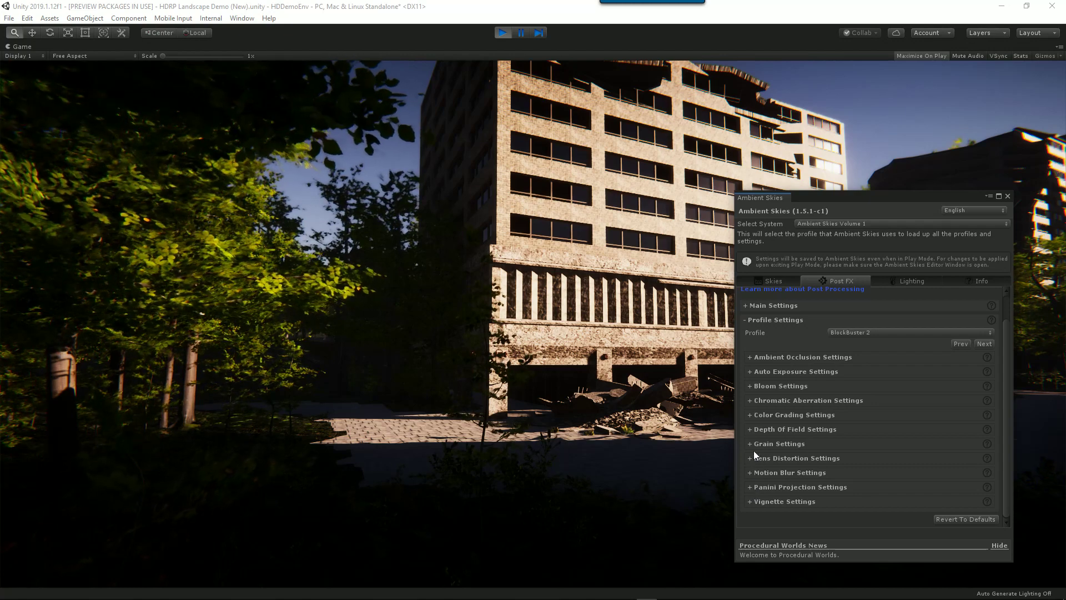
{"action": "left_click", "coordinate": [749, 430]}
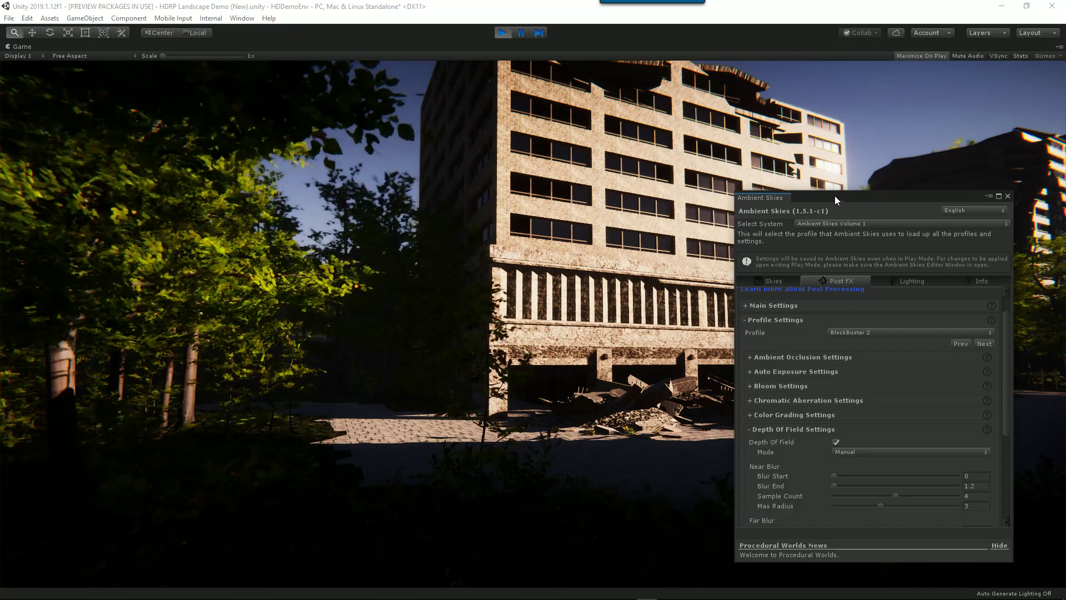
{"action": "left_click_drag", "start_coordinate": [835, 196], "coordinate": [866, 195]}
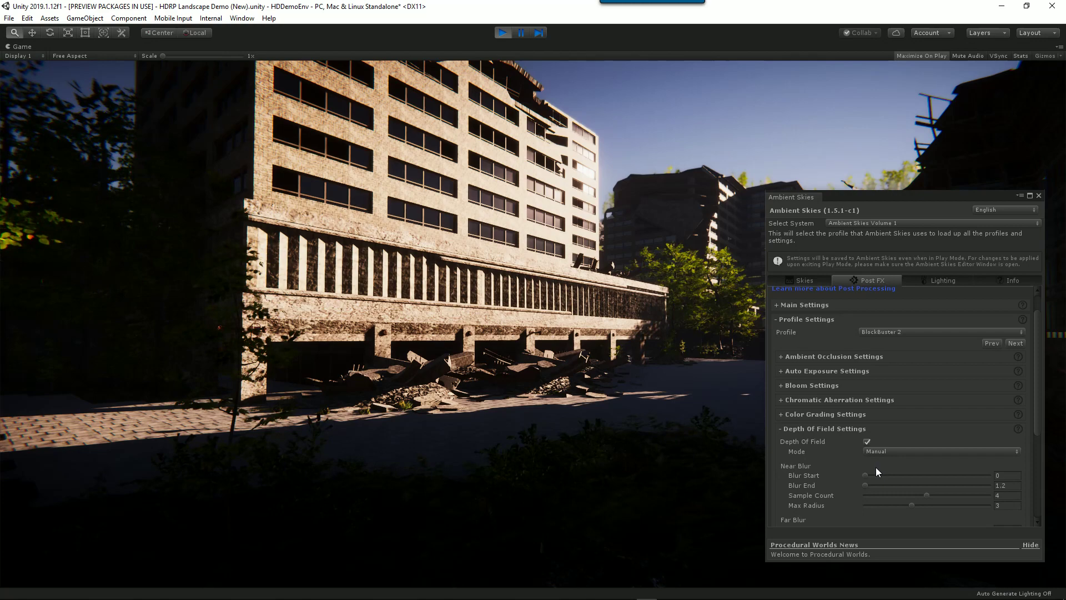
{"action": "left_click", "coordinate": [868, 441]}
{"action": "left_click", "coordinate": [868, 441]}
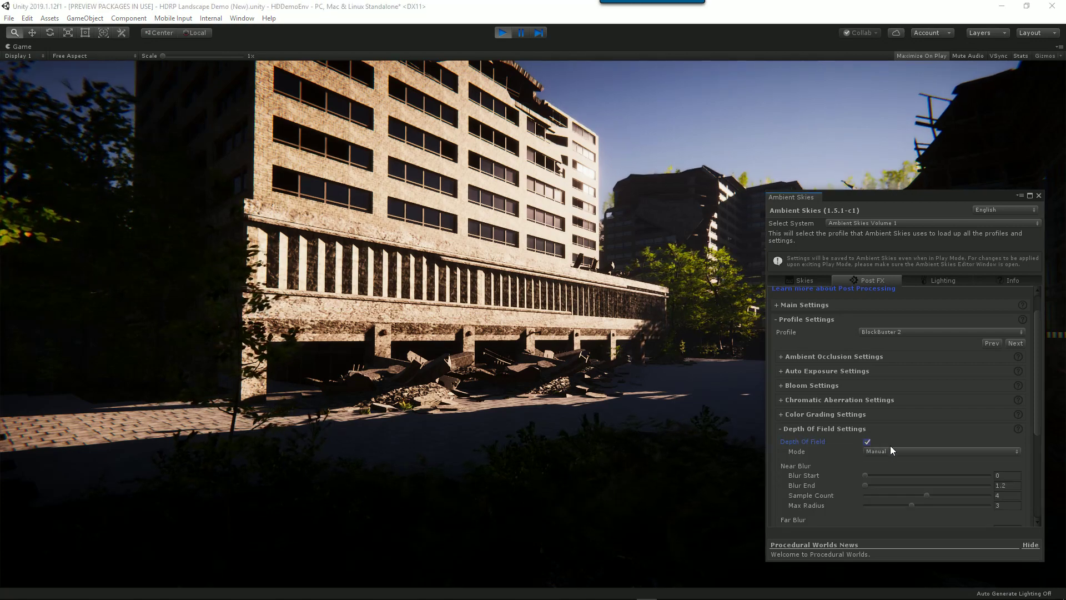
- Set Auto Focus tracking to Left Mouse Click, then return the depth of field Mode to Manual
{"action": "left_click", "coordinate": [891, 451]}
{"action": "left_click", "coordinate": [915, 464]}
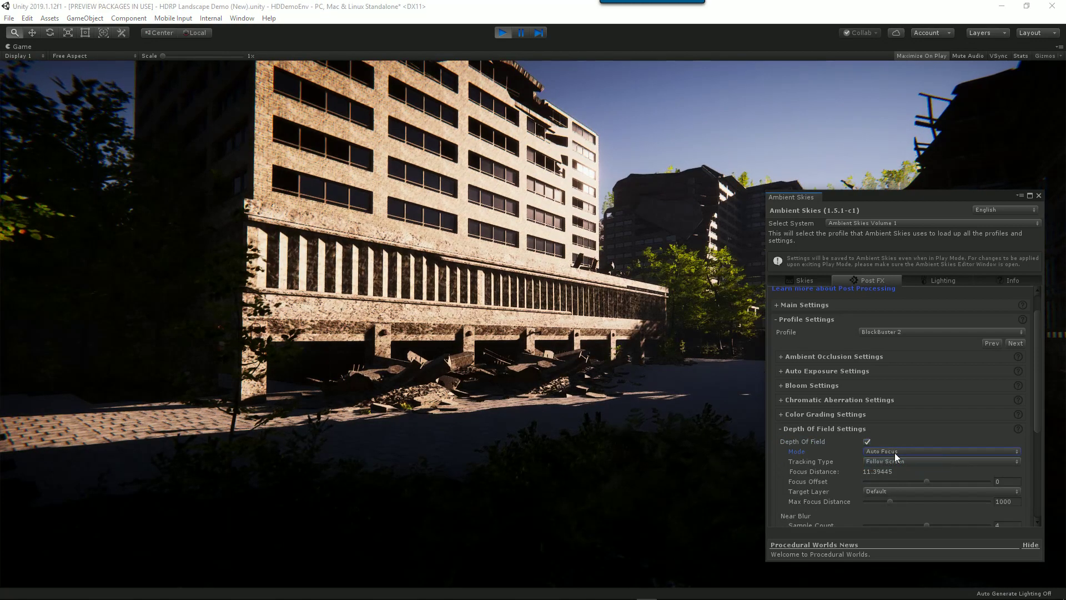
{"action": "left_click", "coordinate": [894, 461]}
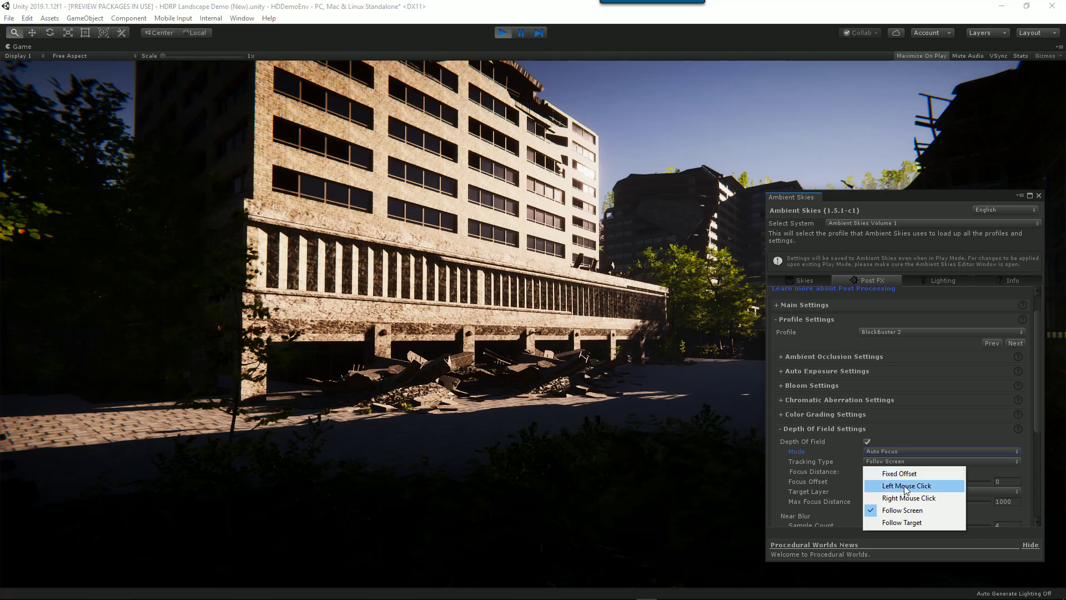
{"action": "left_click", "coordinate": [907, 487]}
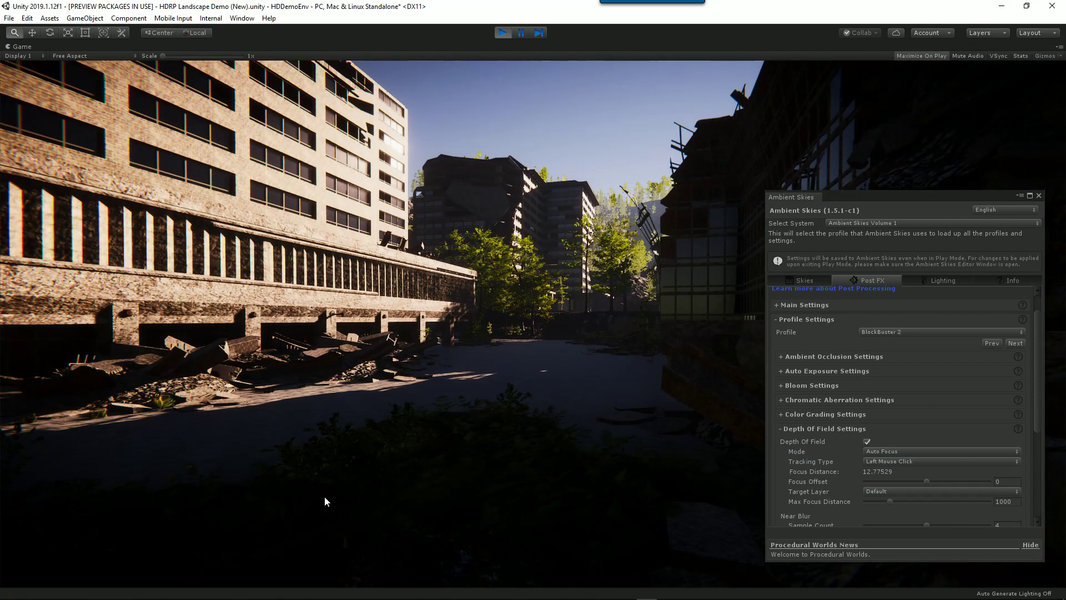
{"action": "left_click", "coordinate": [885, 452]}
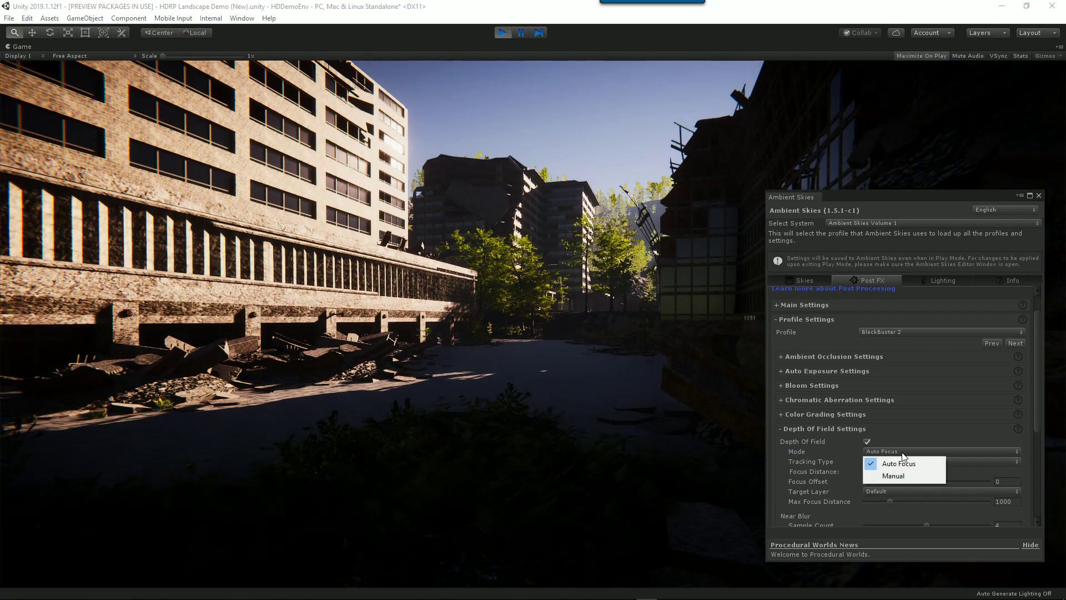
{"action": "left_click", "coordinate": [884, 476]}
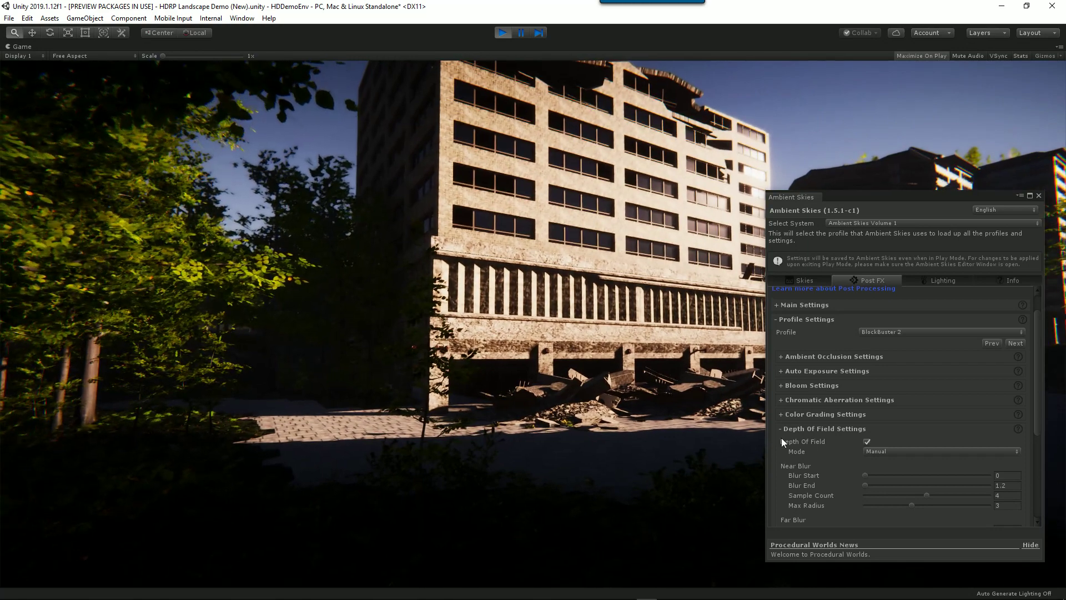
{"action": "left_click", "coordinate": [781, 429]}
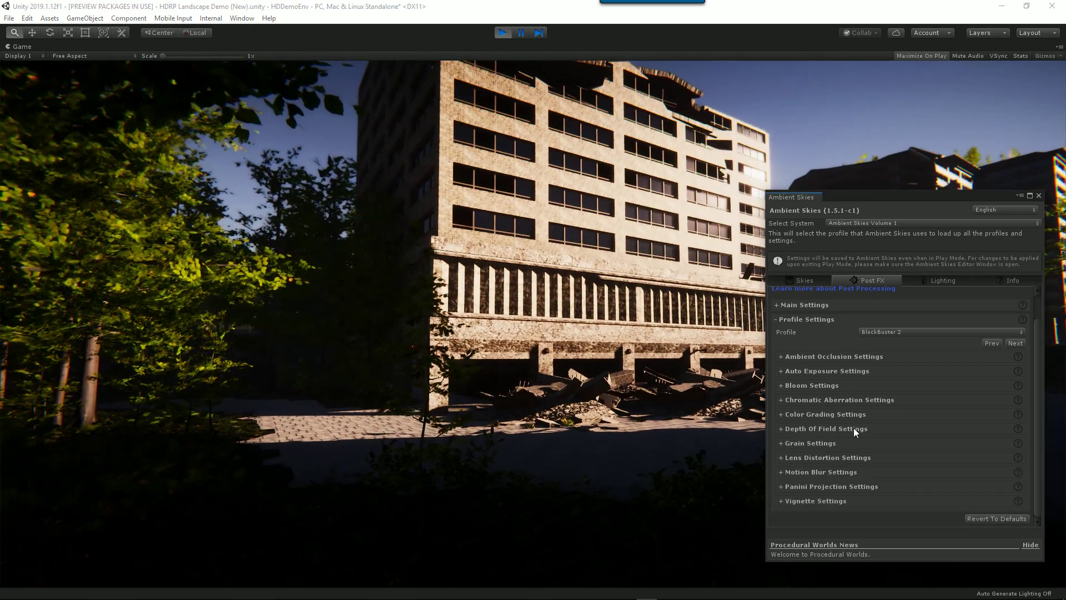
- Step the Skybox Profile through Clear Day and Sunny Evening to Clear Night
{"action": "left_click", "coordinate": [805, 280]}
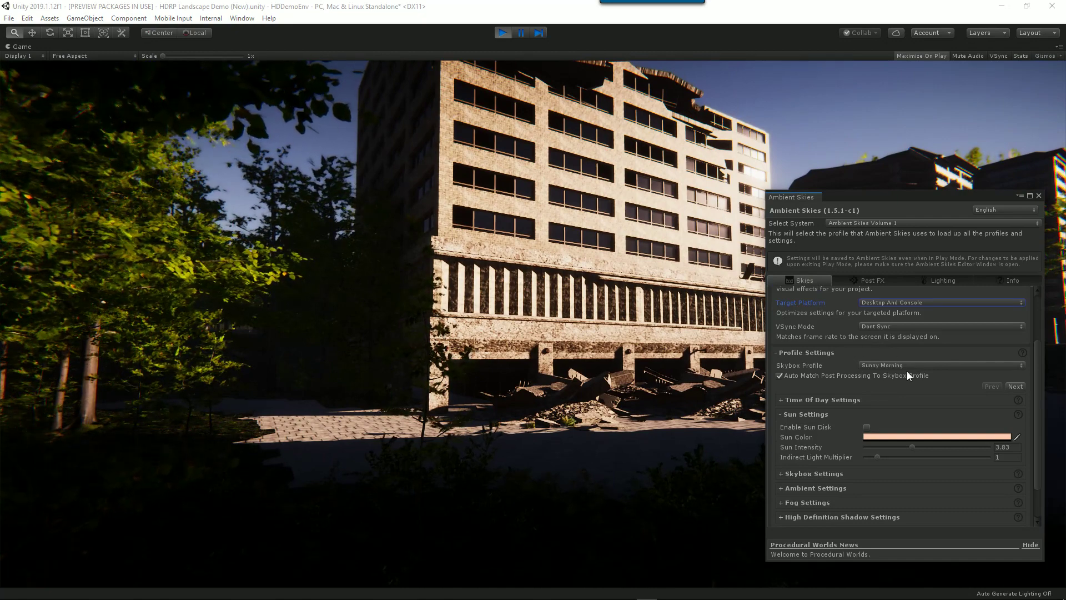
{"action": "scroll", "coordinate": [834, 321], "scroll_direction": "up", "scroll_amount": 3}
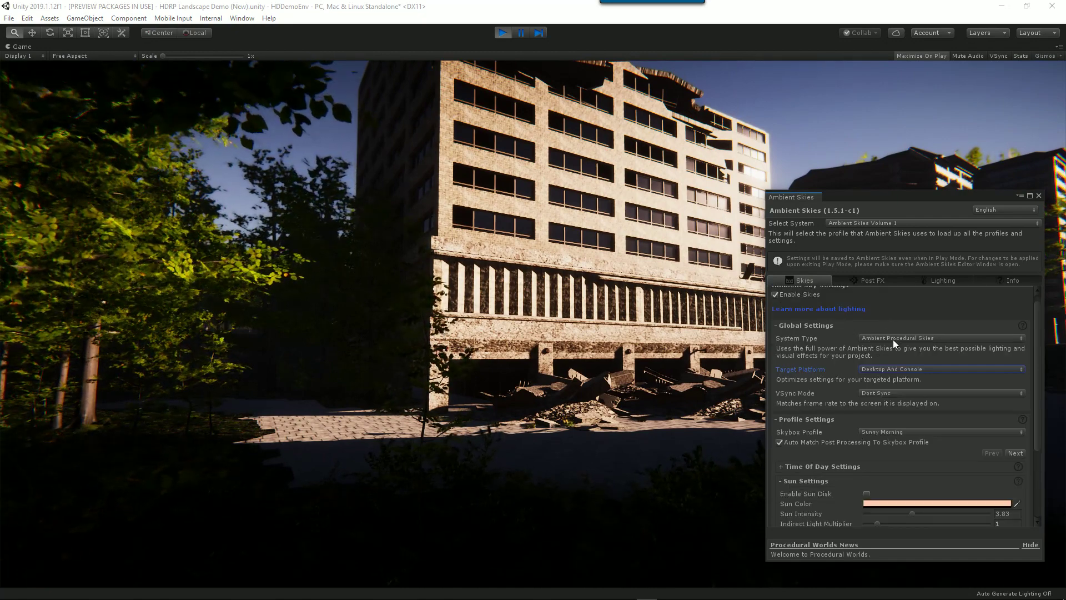
{"action": "scroll", "coordinate": [880, 414], "scroll_direction": "down", "scroll_amount": 2}
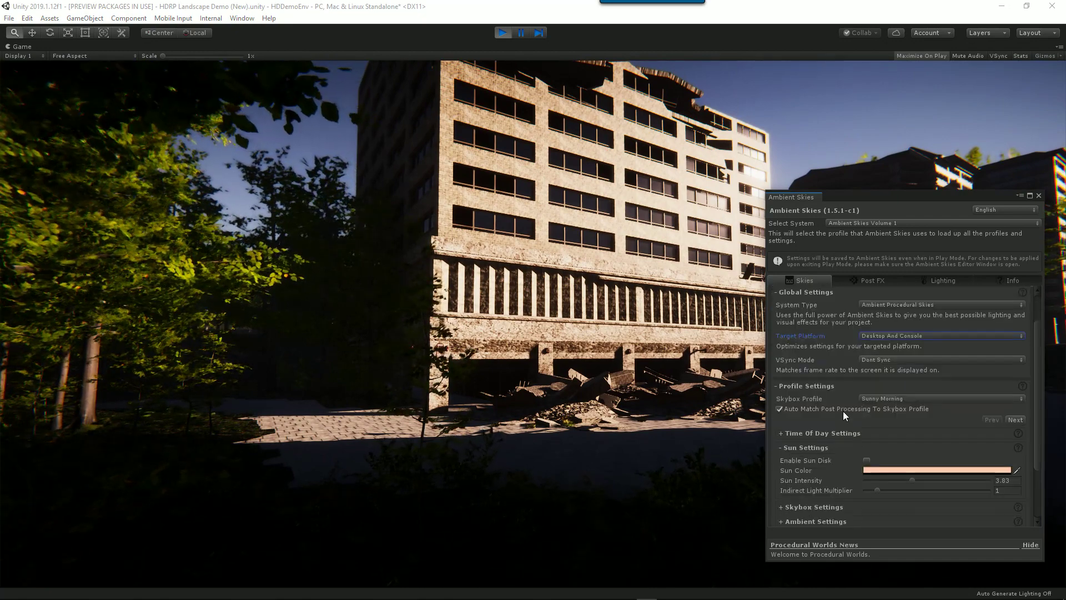
{"action": "left_click", "coordinate": [1015, 420]}
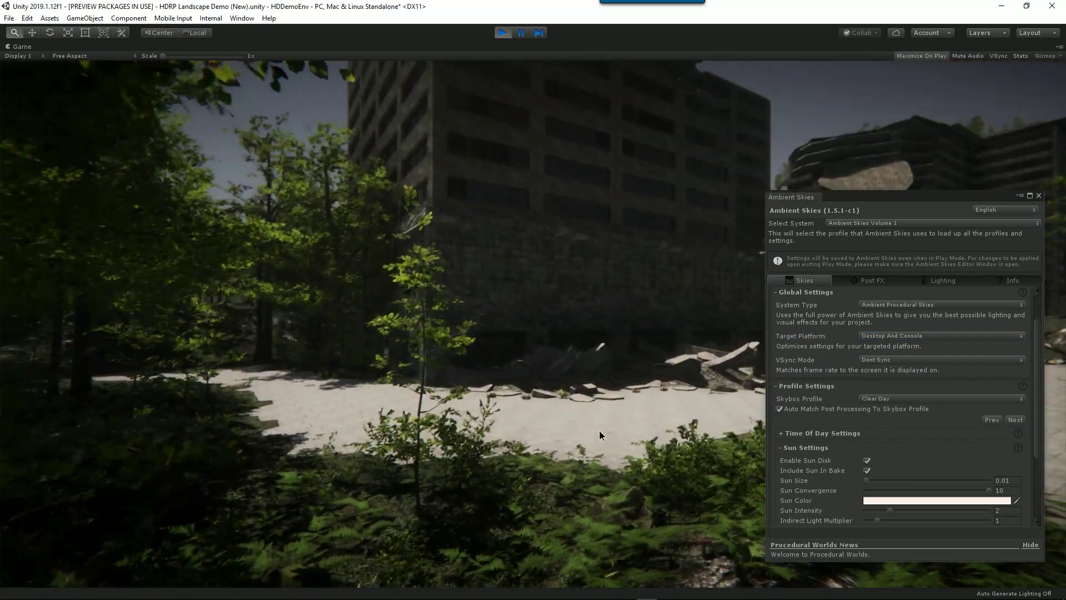
{"action": "left_click", "coordinate": [1015, 419]}
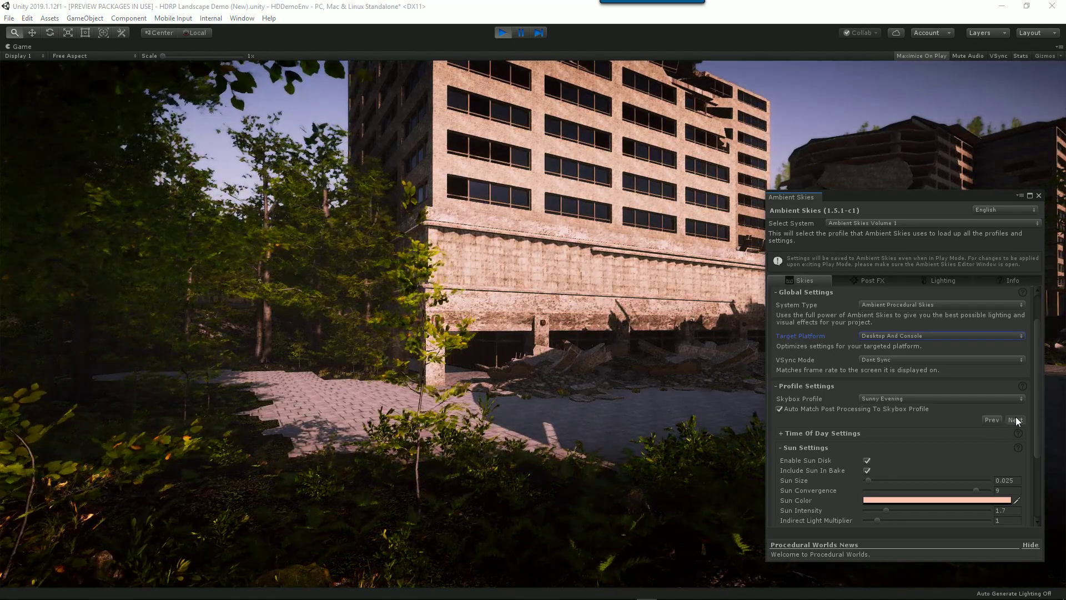
{"action": "left_click", "coordinate": [1016, 420]}
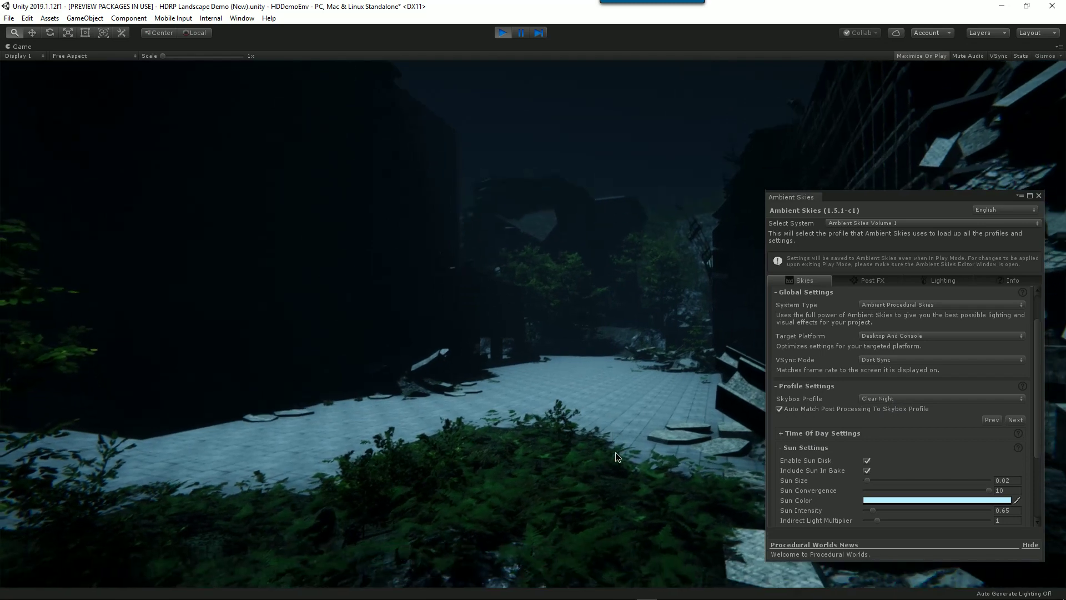
- Apply the Post Apocalyptic post-FX profile, then step through Potter Green to Real Low Contrast
{"action": "left_click", "coordinate": [875, 280]}
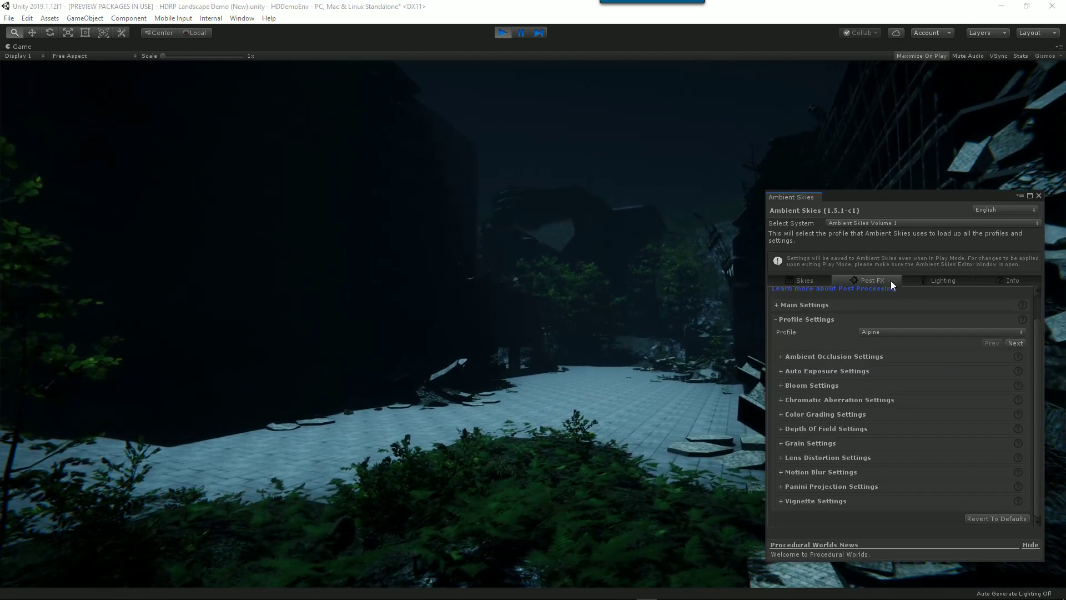
{"action": "left_click", "coordinate": [897, 331]}
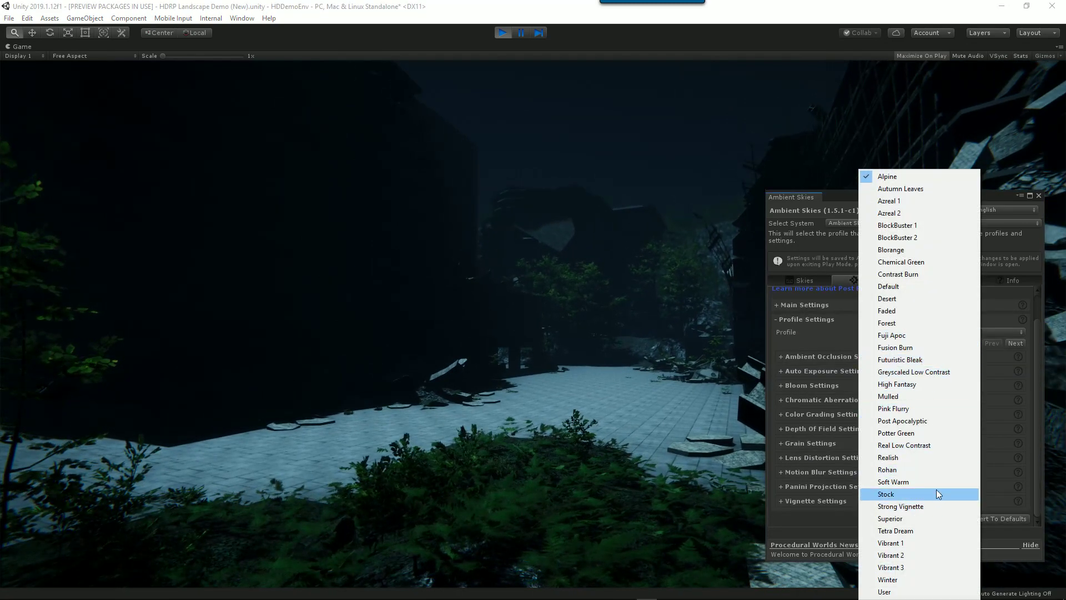
{"action": "left_click", "coordinate": [919, 421]}
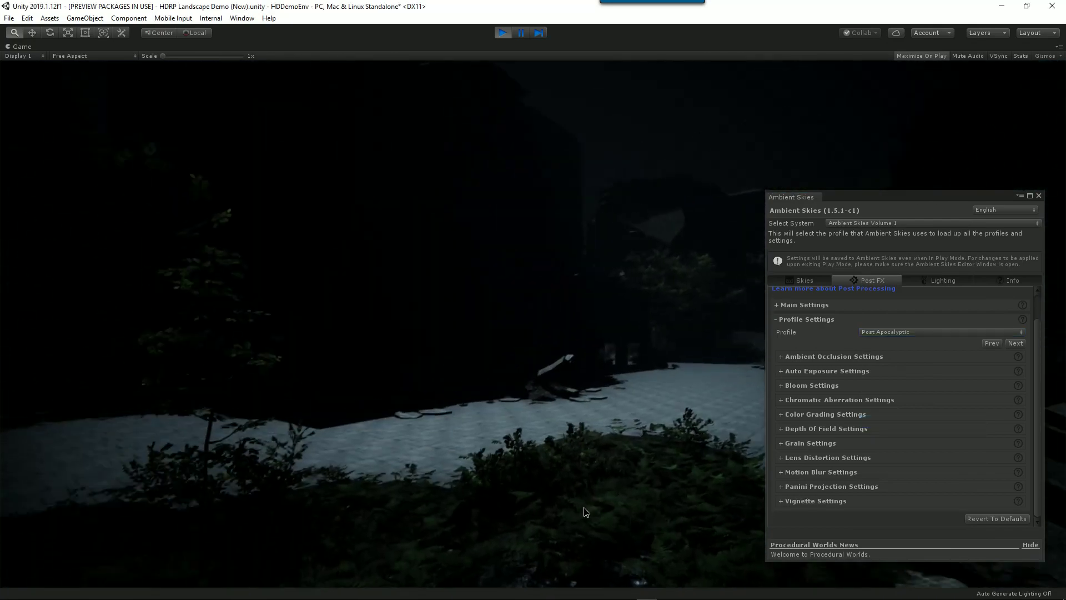
{"action": "left_click", "coordinate": [1016, 343]}
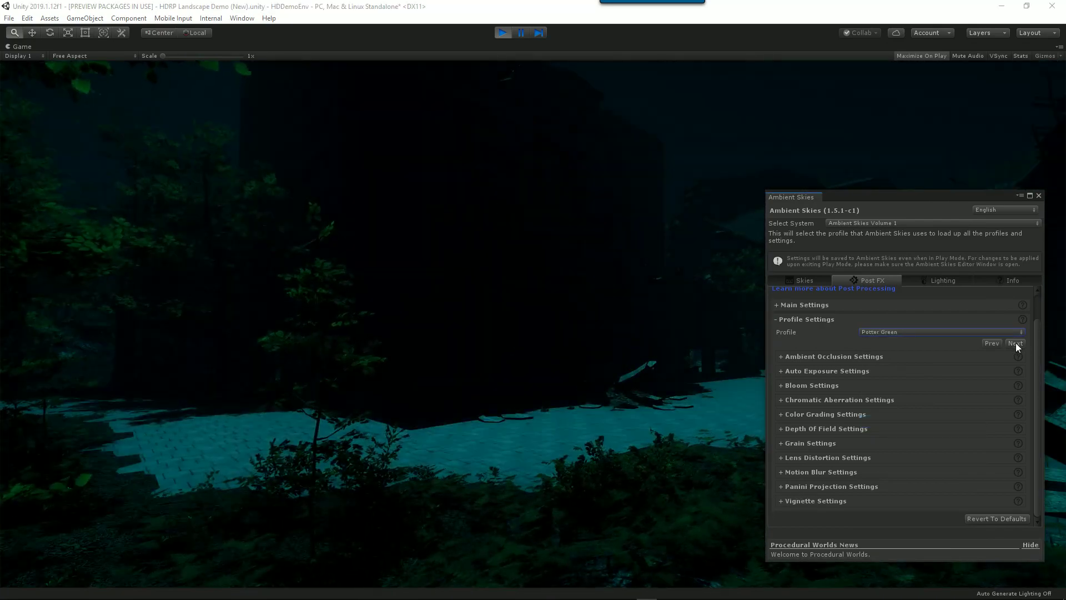
{"action": "left_click", "coordinate": [1015, 343]}
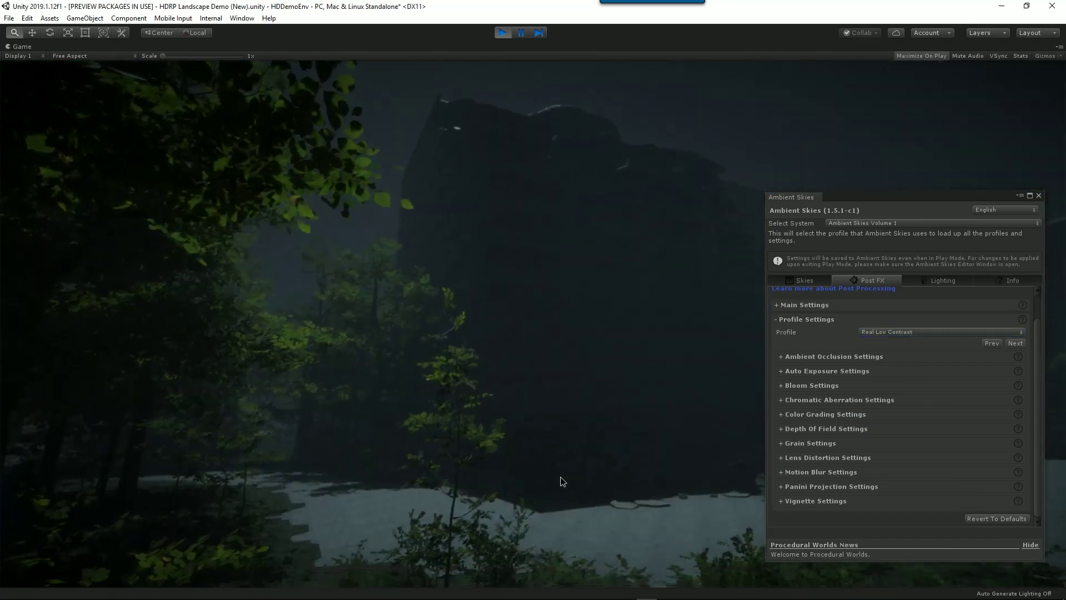
- Set the Skybox Profile to Foggy Morning and collapse the Sun Settings section
{"action": "left_click", "coordinate": [799, 280]}
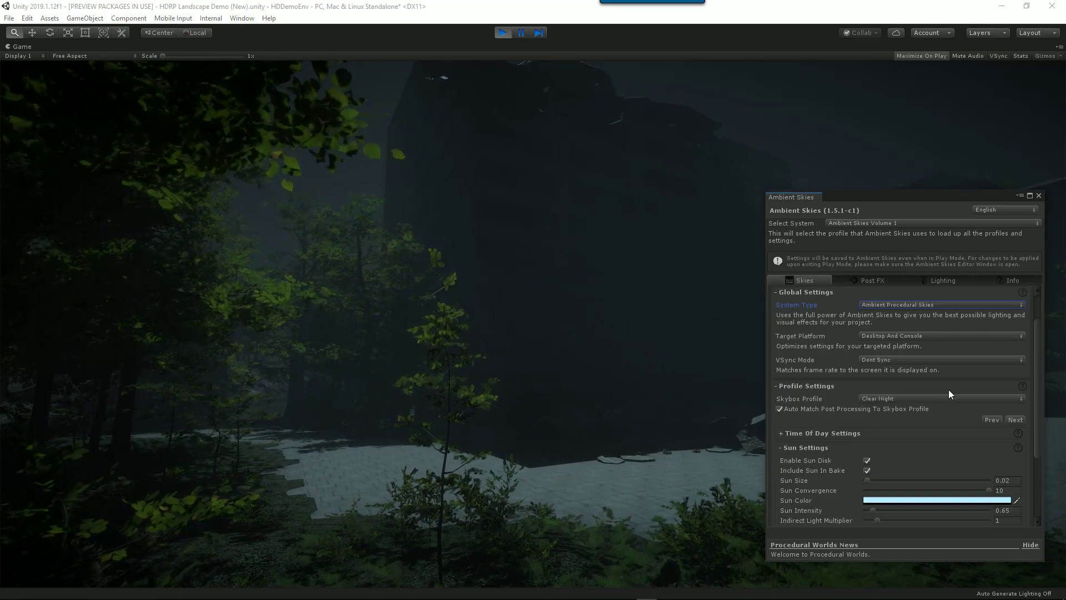
{"action": "left_click", "coordinate": [921, 399]}
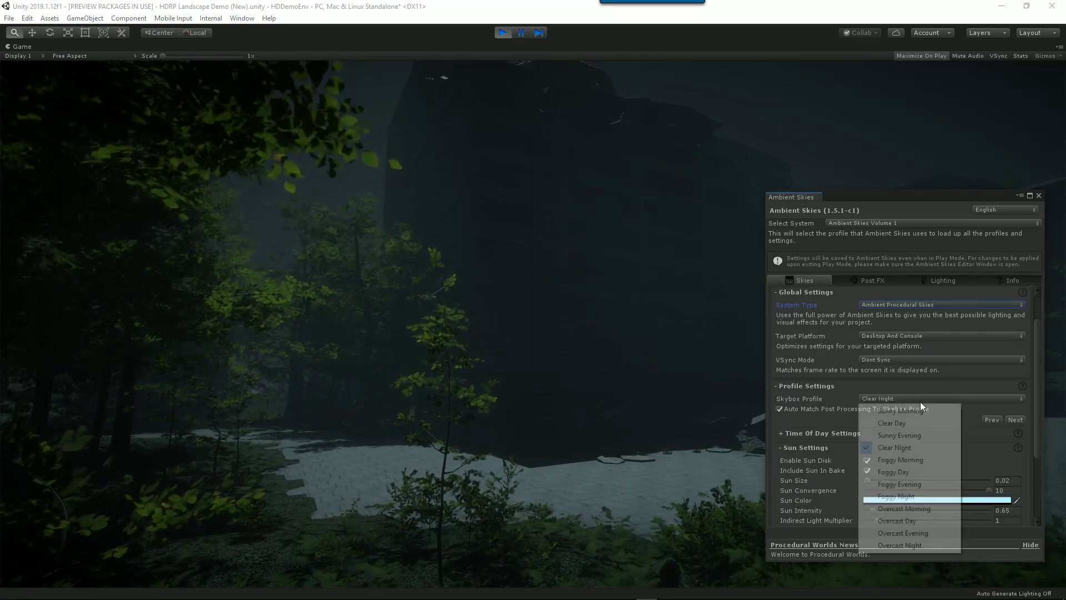
{"action": "left_click", "coordinate": [918, 461]}
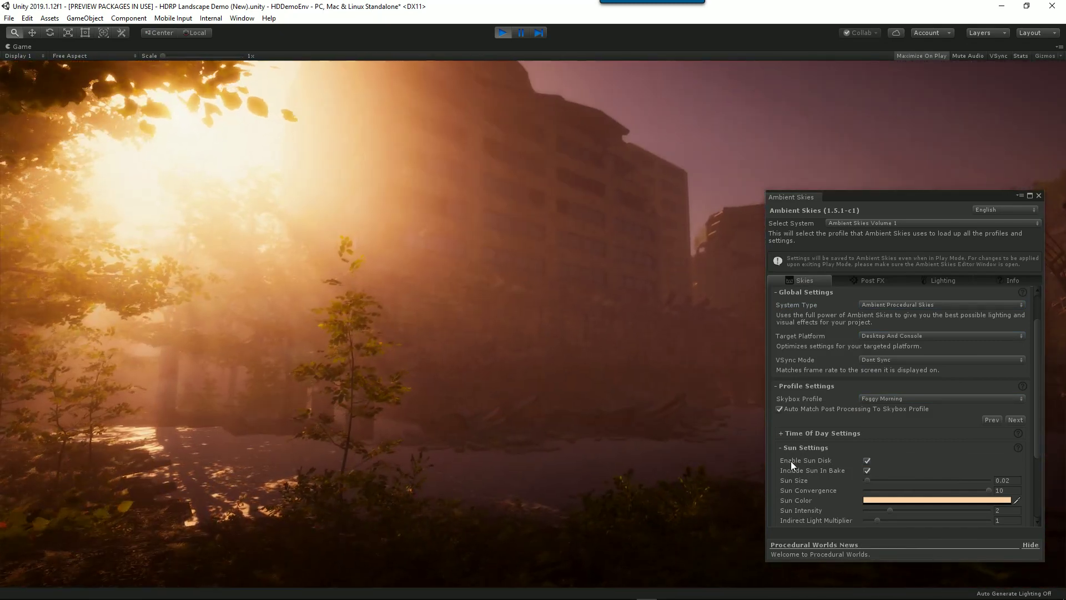
{"action": "left_click", "coordinate": [782, 448]}
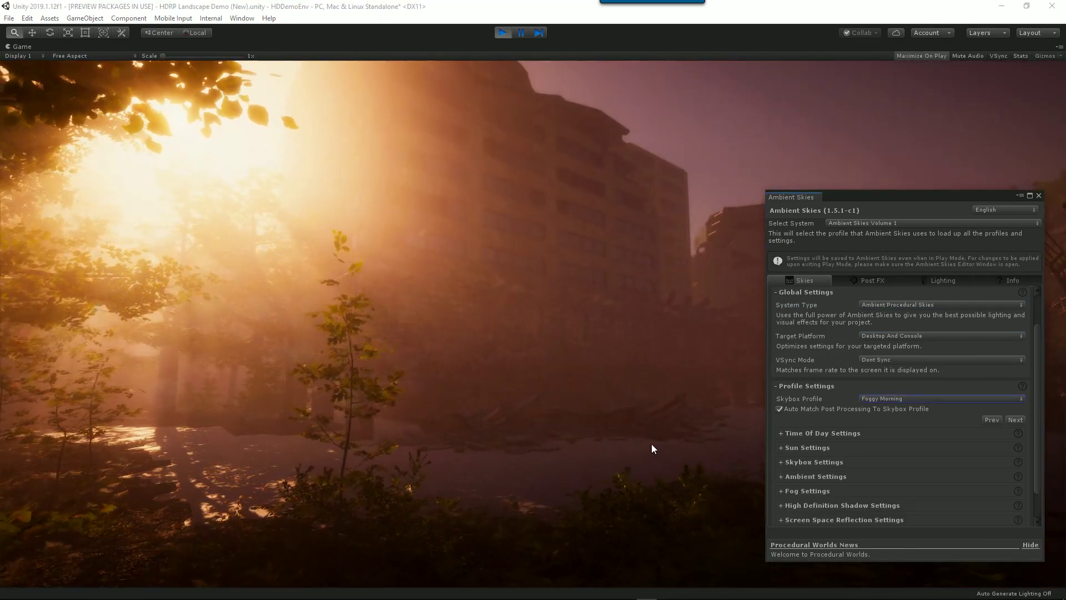